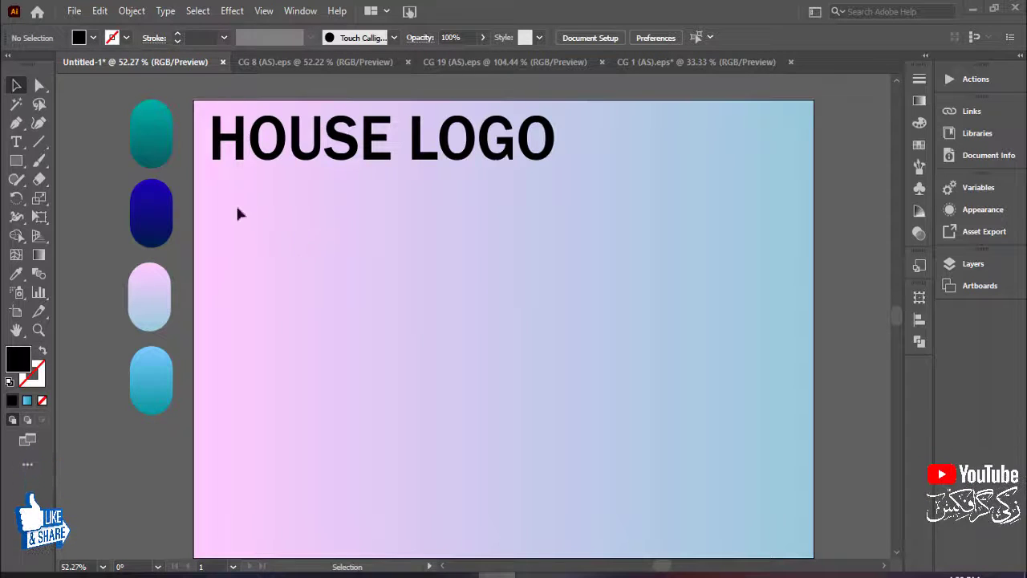
- Draw a tall, narrow black rectangle below the HOUSE LOGO title, move it slightly up and lengthen it downward
{"action": "left_click", "coordinate": [17, 166]}
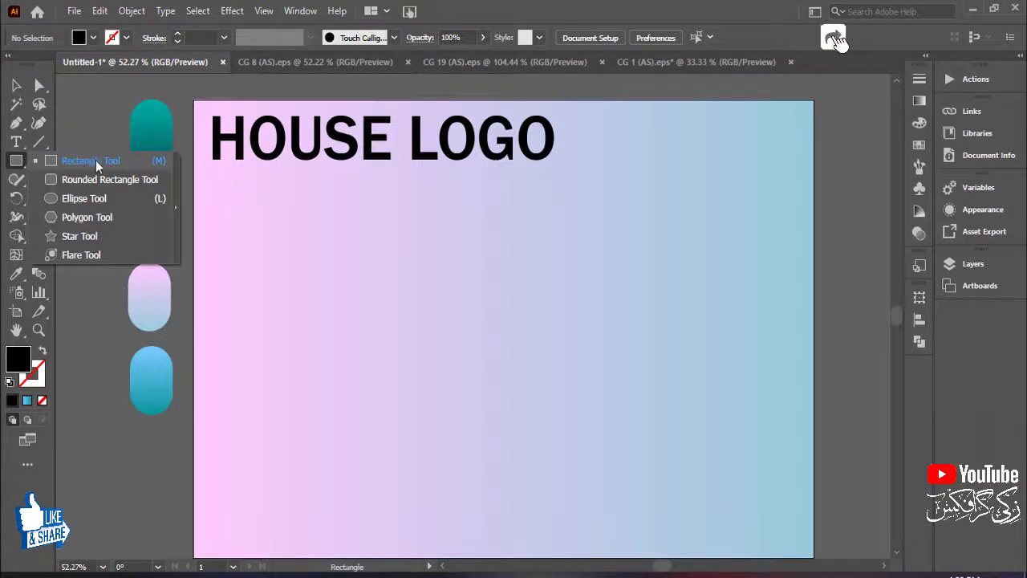
{"action": "left_click", "coordinate": [104, 158]}
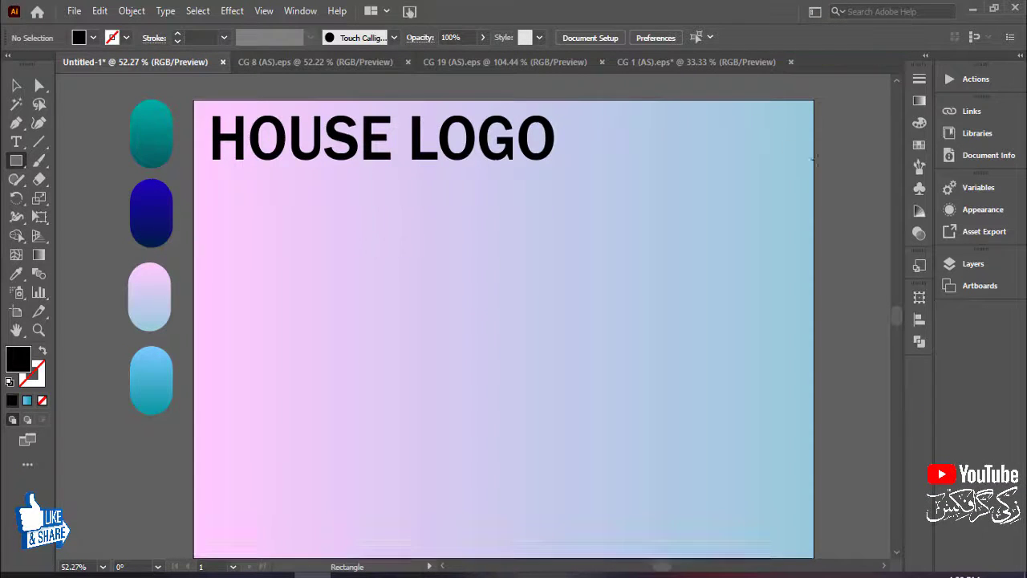
{"action": "left_click_drag", "start_coordinate": [396, 247], "coordinate": [439, 387]}
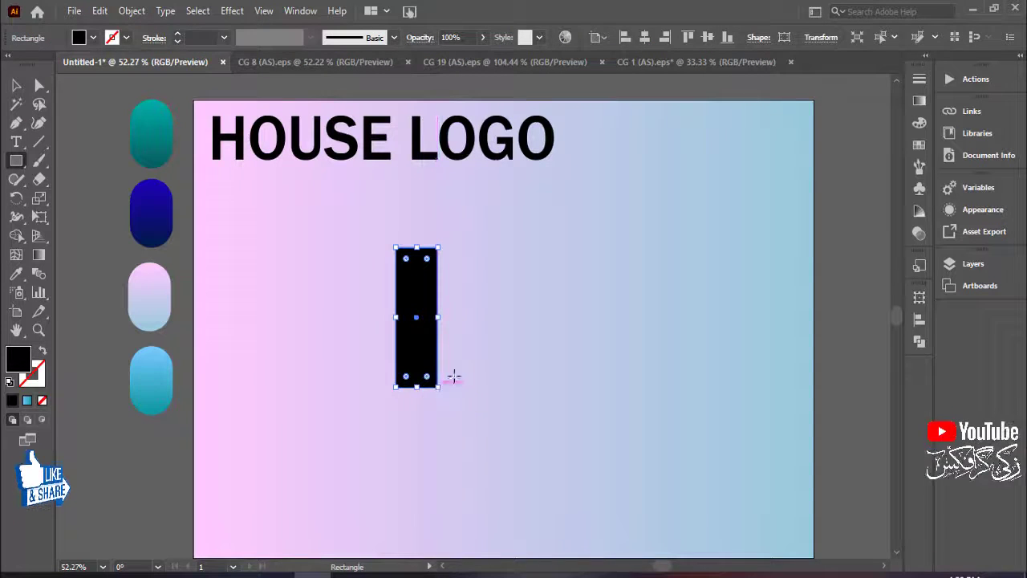
{"action": "left_click", "coordinate": [16, 85]}
{"action": "left_click_drag", "start_coordinate": [420, 340], "coordinate": [420, 319]}
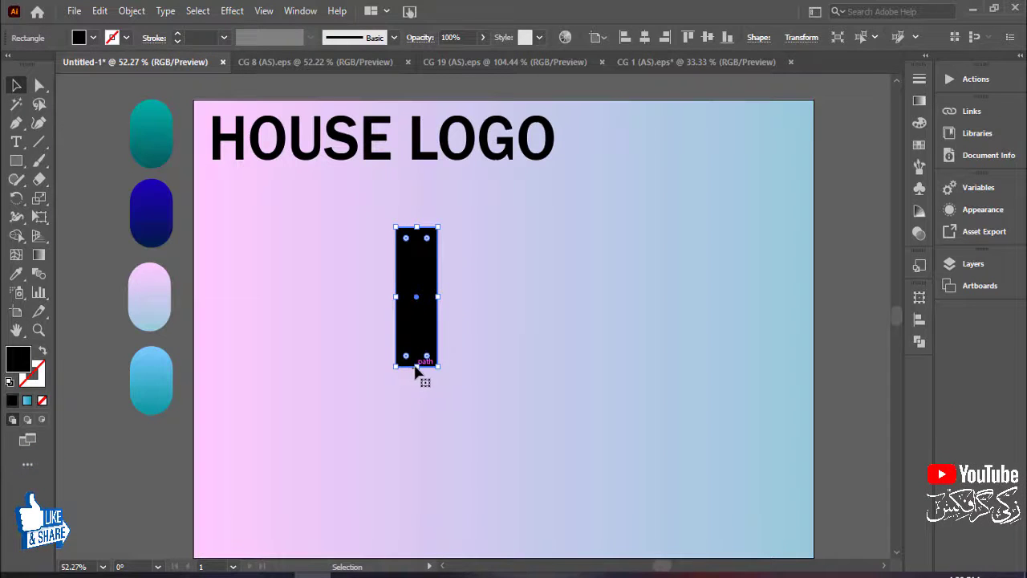
{"action": "left_click_drag", "start_coordinate": [415, 367], "coordinate": [417, 382]}
{"action": "left_click", "coordinate": [511, 346]}
{"action": "left_click", "coordinate": [459, 259]}
{"action": "left_click", "coordinate": [437, 255]}
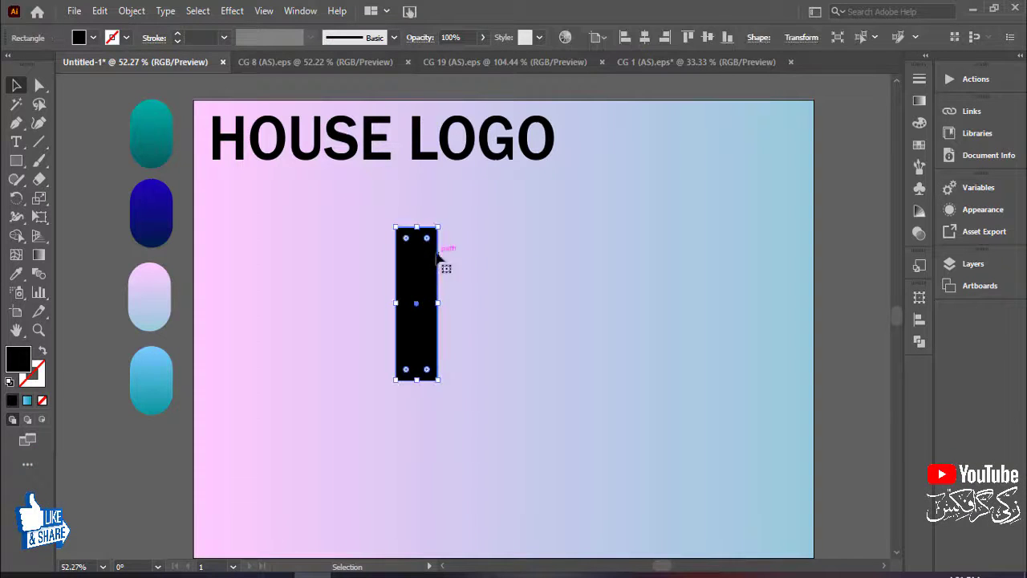
- Slant the black rectangle by shifting only its two upper anchor points to the right, keeping the base in place
{"action": "left_click", "coordinate": [39, 86]}
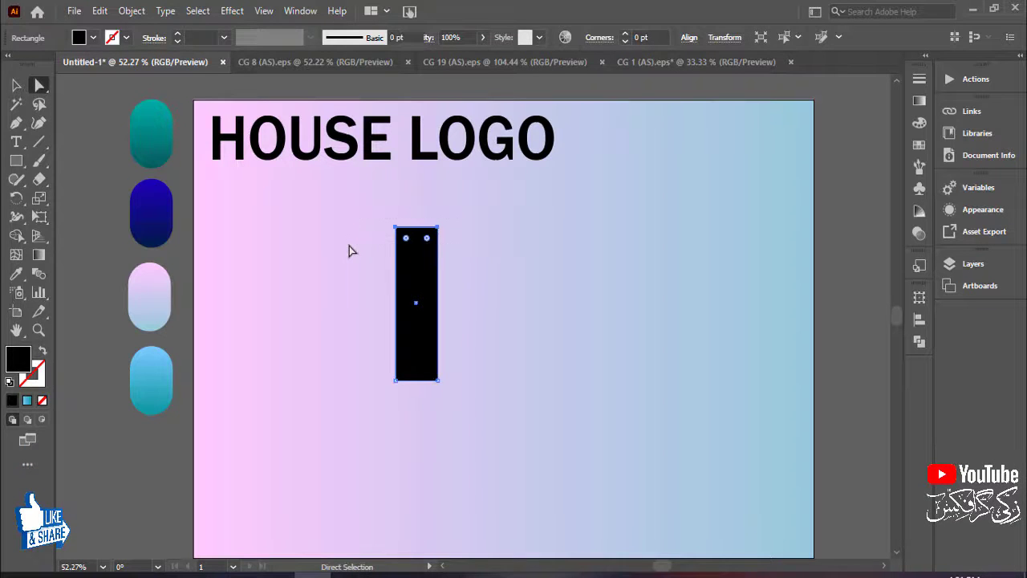
{"action": "key", "text": "Right"}
{"action": "key", "text": "Right"}
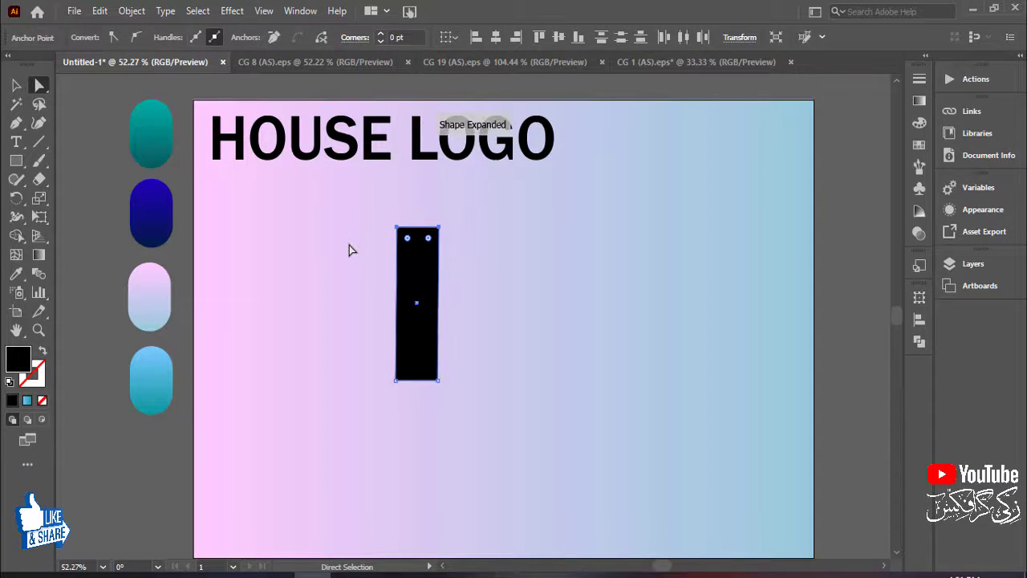
{"action": "key", "text": "Right"}
{"action": "key", "text": "Right"}
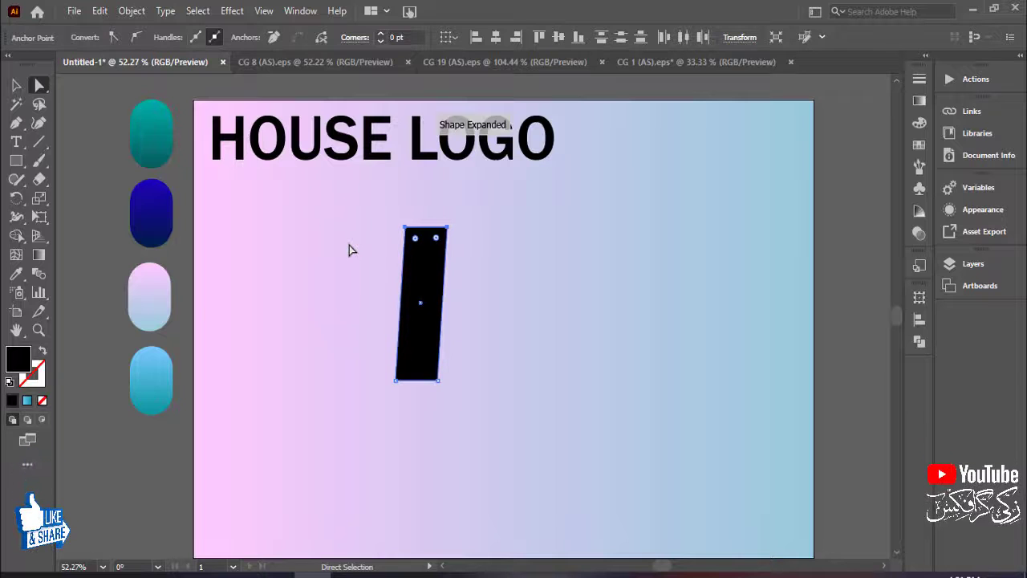
{"action": "key", "text": "Right"}
{"action": "key", "text": "Right"}
{"action": "key", "text": "Right"}
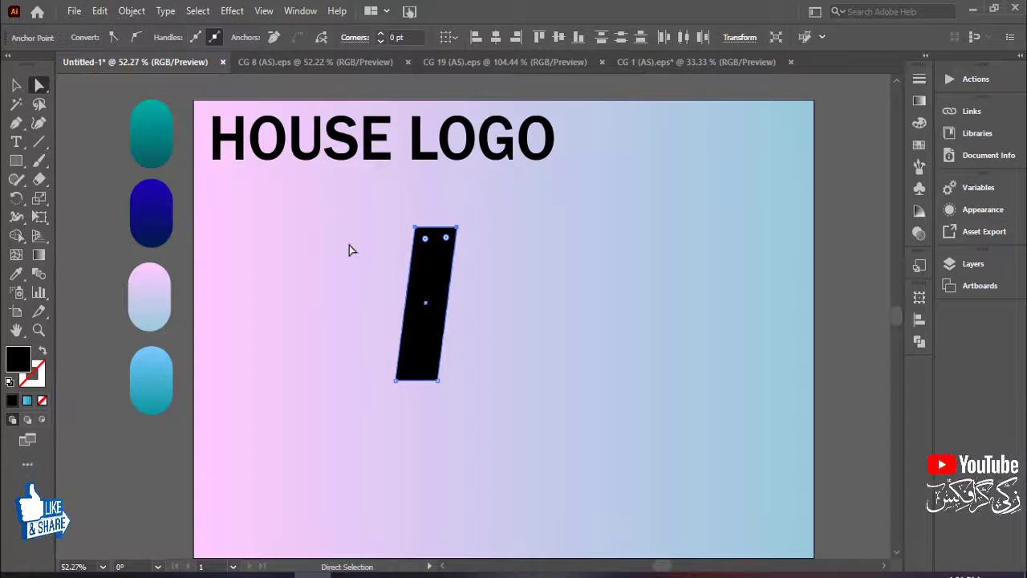
{"action": "key", "text": "Right"}
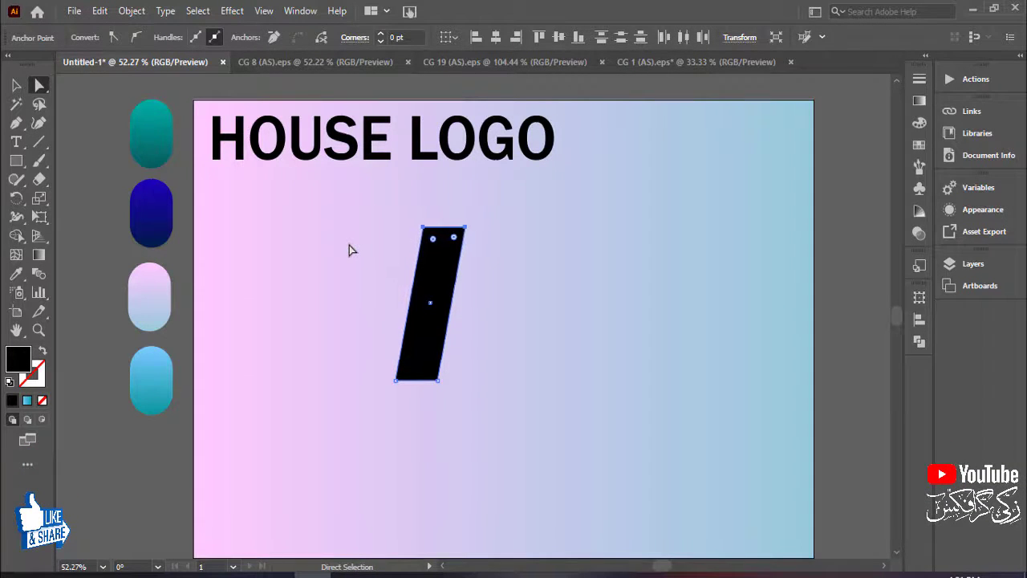
{"action": "key", "text": "Right"}
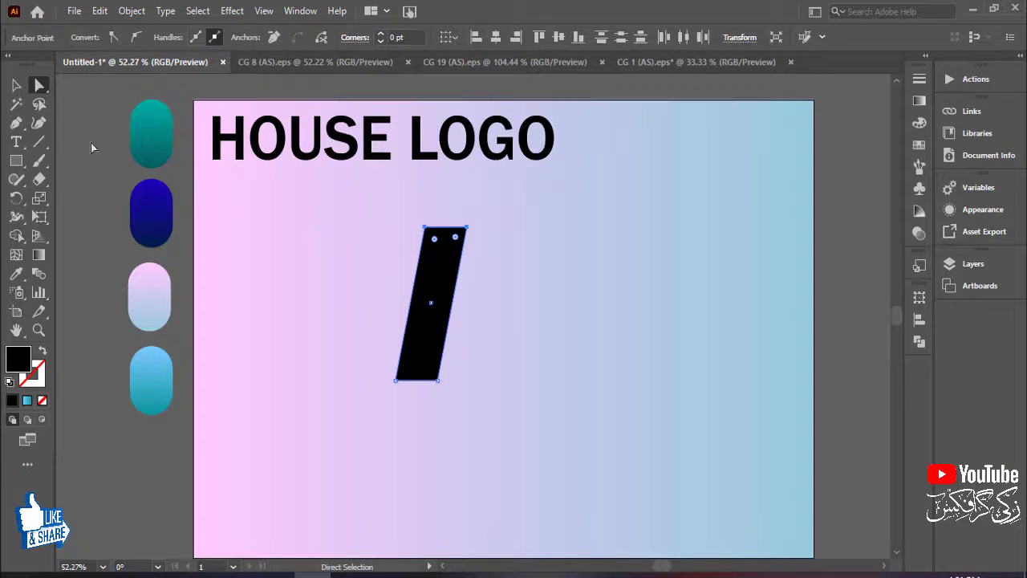
- Place a copy of the slanted black bar to the right of the original, leaving a gap between them
{"action": "left_click", "coordinate": [17, 86]}
{"action": "left_click", "coordinate": [482, 319]}
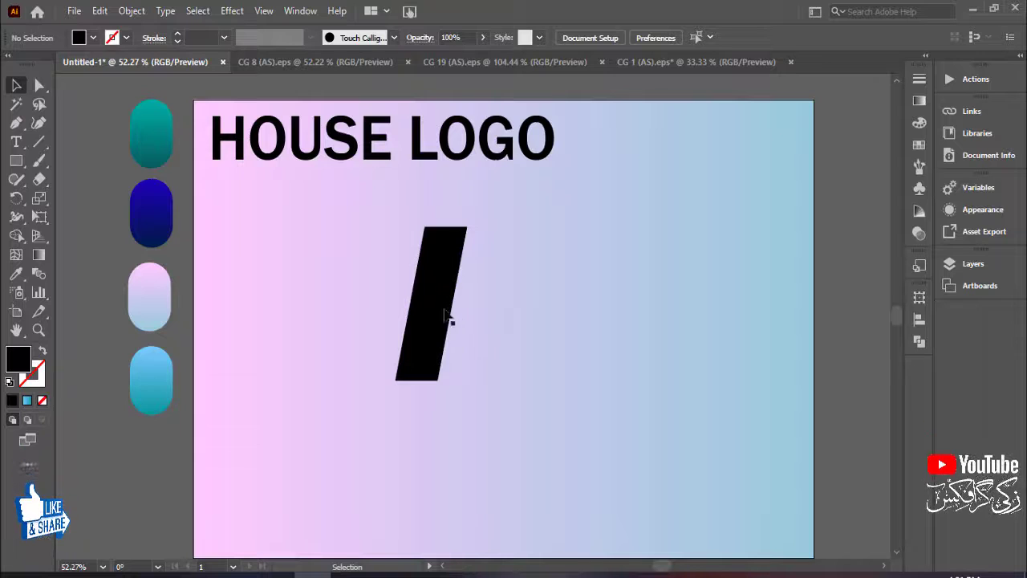
{"action": "left_click_drag", "start_coordinate": [446, 315], "coordinate": [531, 316]}
{"action": "left_click", "coordinate": [639, 321]}
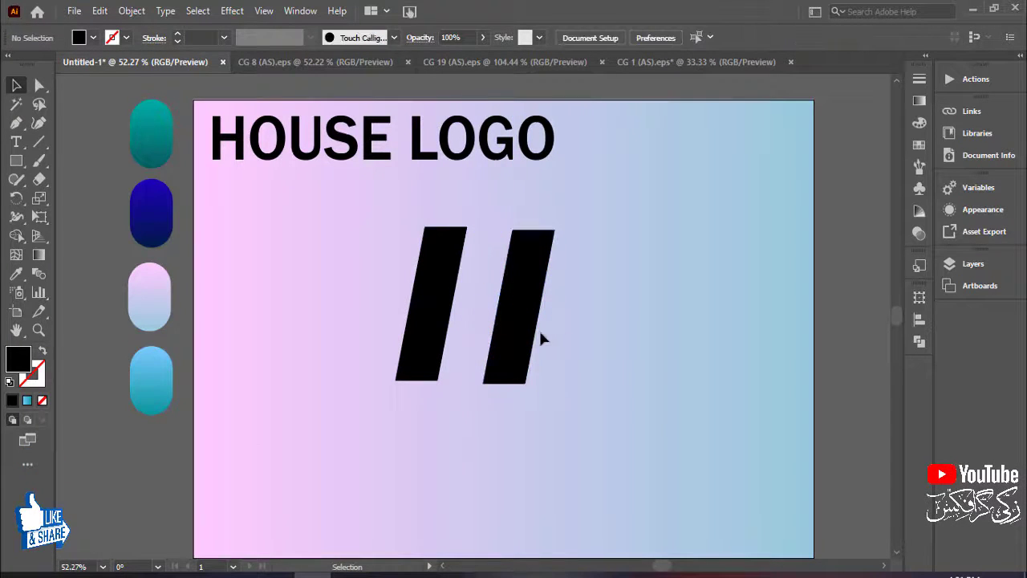
- Draw a rectangle over the lower part of the second bar, with no fill and a black outline, and center it across the bar
{"action": "left_click", "coordinate": [16, 160]}
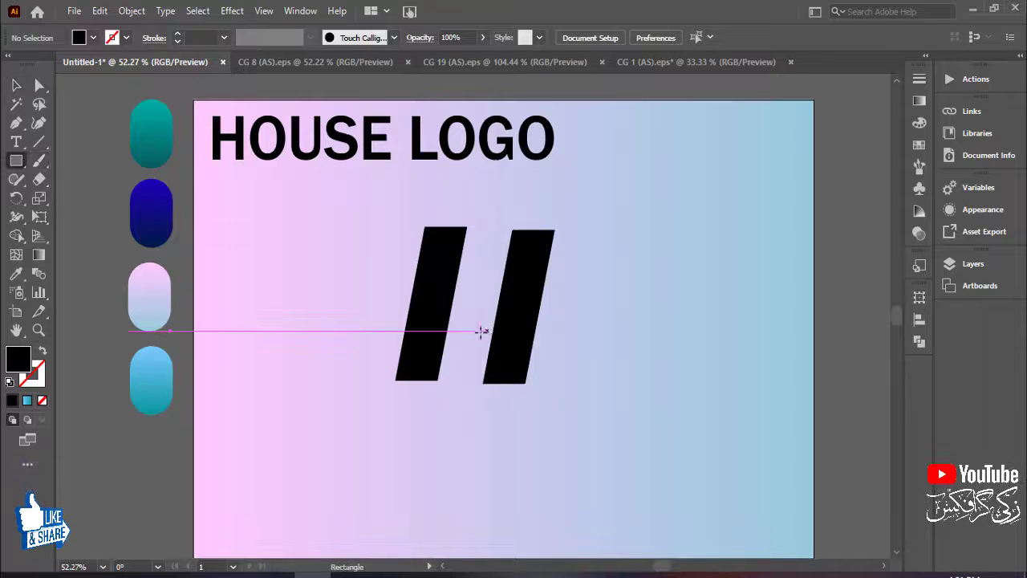
{"action": "left_click_drag", "start_coordinate": [479, 328], "coordinate": [582, 405]}
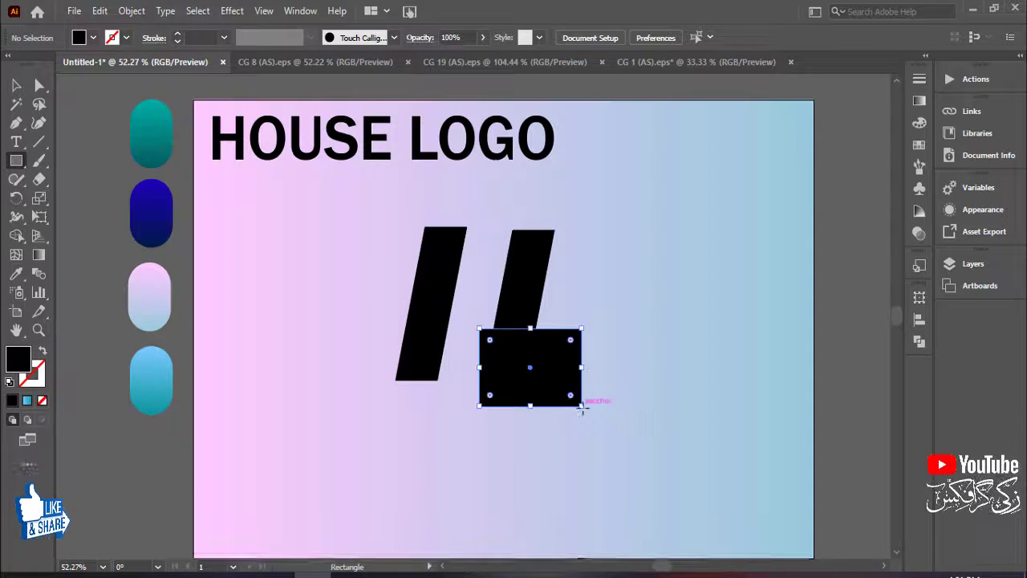
{"action": "left_click", "coordinate": [920, 144]}
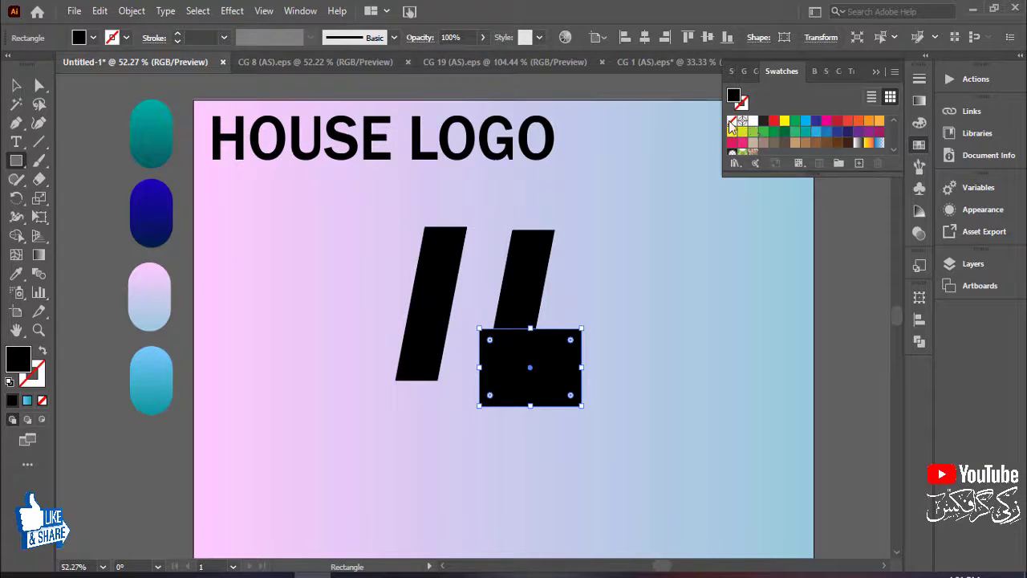
{"action": "left_click", "coordinate": [731, 121]}
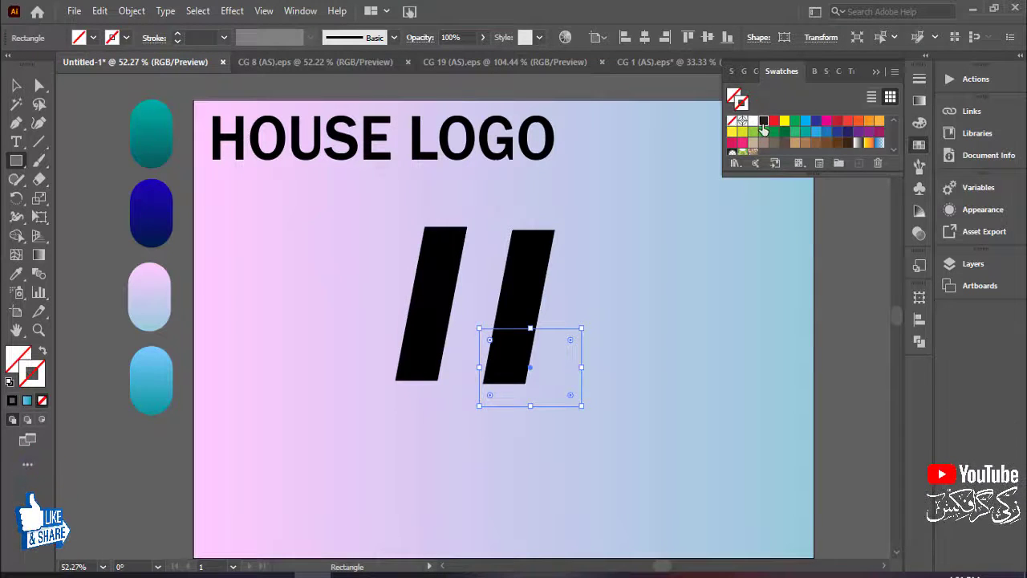
{"action": "left_click", "coordinate": [763, 124]}
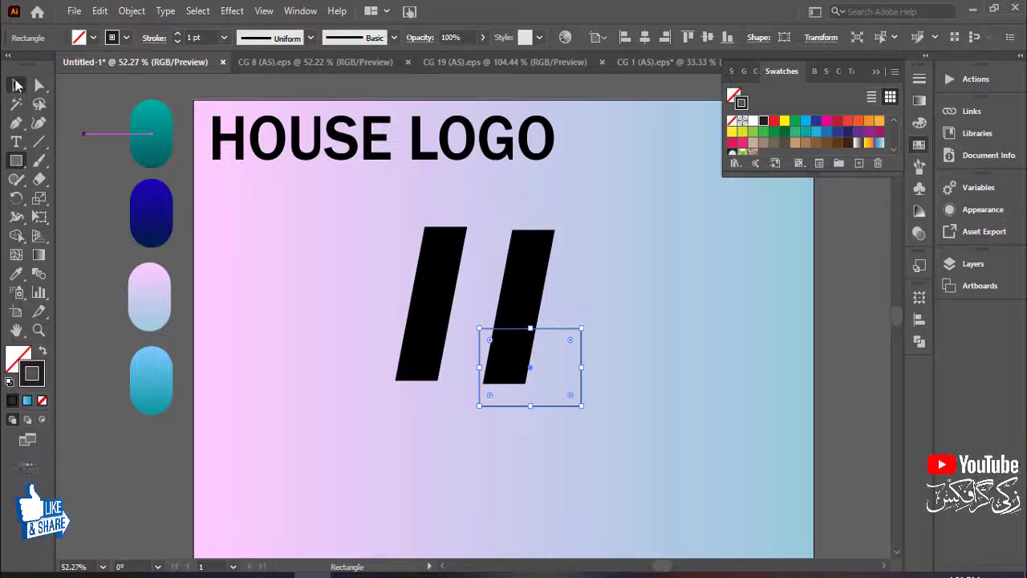
{"action": "left_click", "coordinate": [17, 85]}
{"action": "mouse_move", "coordinate": [581, 390]}
{"action": "left_mouse_down"}
{"action": "mouse_move", "coordinate": [568, 397]}
{"action": "mouse_move", "coordinate": [567, 379]}
{"action": "left_mouse_up"}
{"action": "left_click", "coordinate": [637, 280]}
- Split the second bar at the outlined rectangle with the Shape Builder and fill its upper part with red
{"action": "left_click_drag", "start_coordinate": [610, 263], "coordinate": [515, 334]}
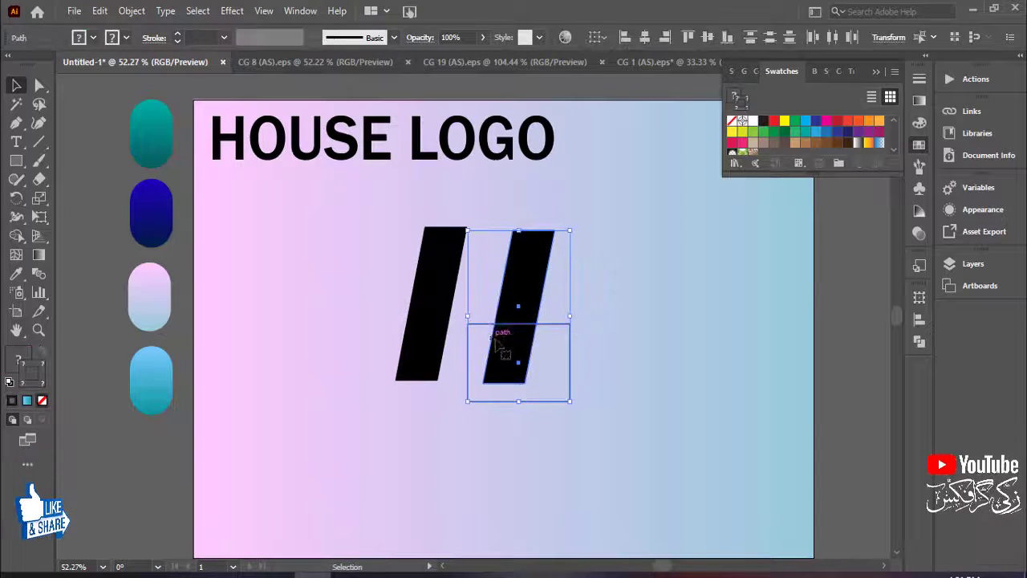
{"action": "left_click", "coordinate": [16, 236]}
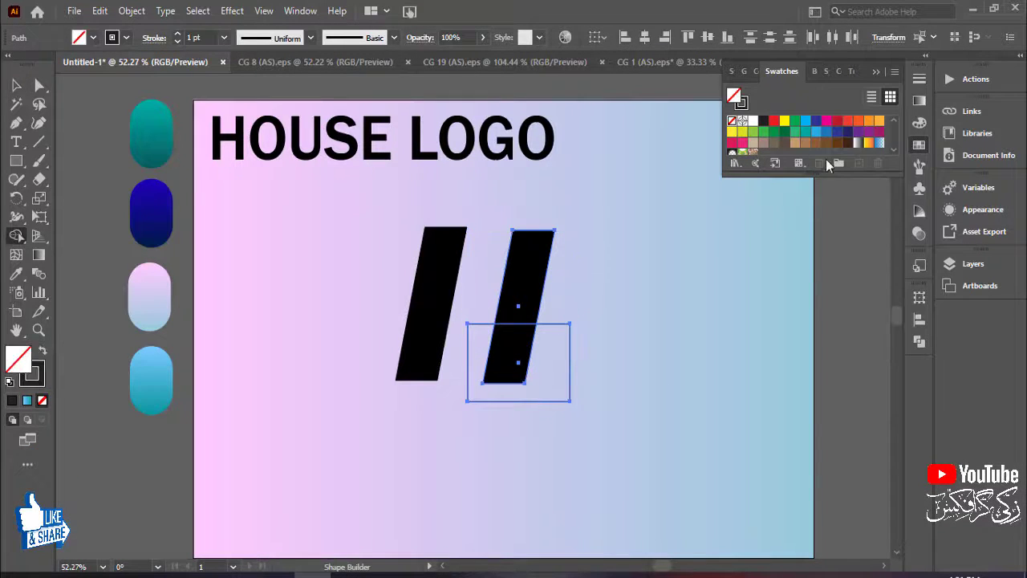
{"action": "left_click", "coordinate": [540, 283]}
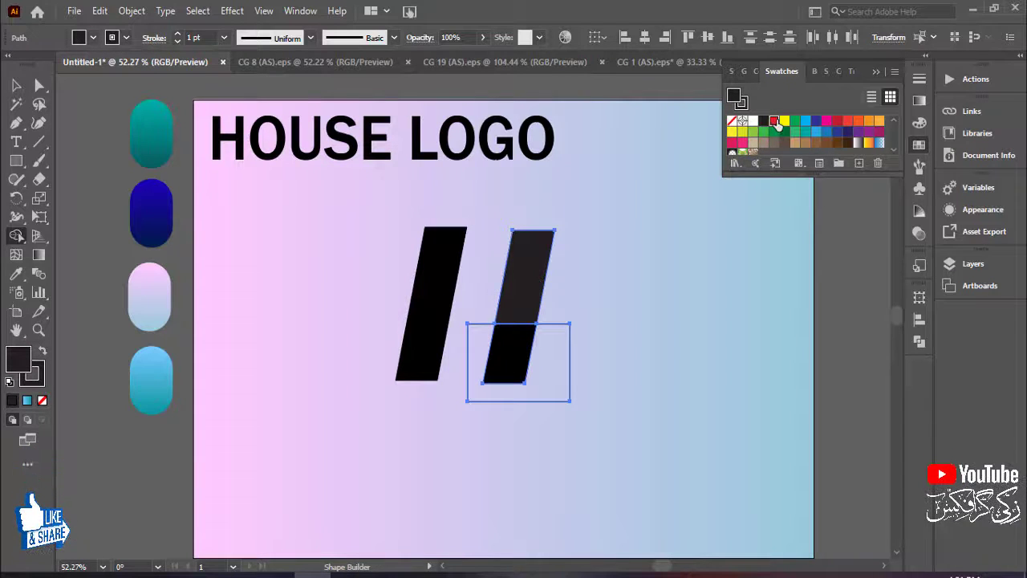
{"action": "left_click", "coordinate": [775, 122]}
{"action": "left_click", "coordinate": [523, 292]}
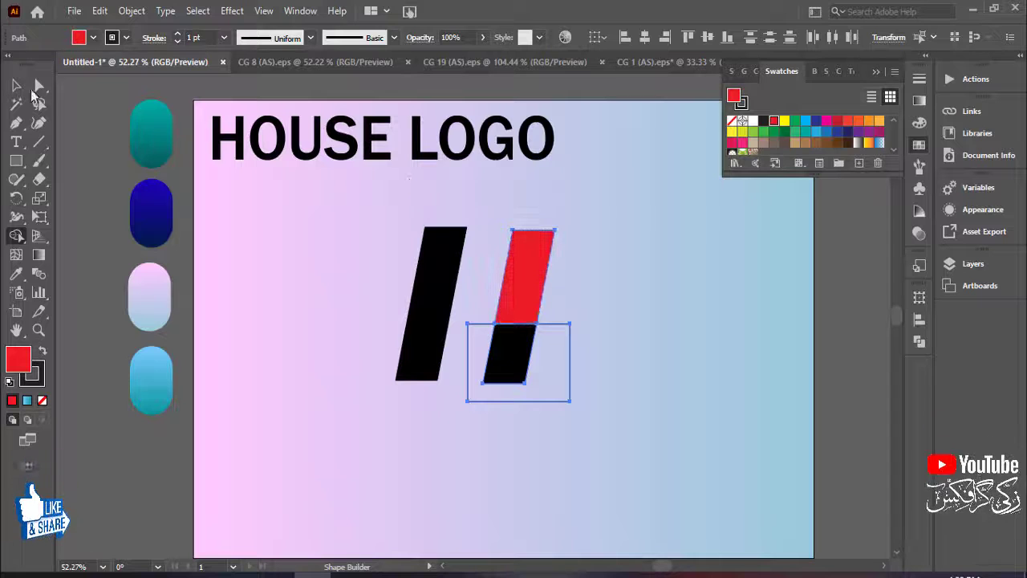
{"action": "left_click", "coordinate": [17, 85]}
{"action": "left_click", "coordinate": [585, 321]}
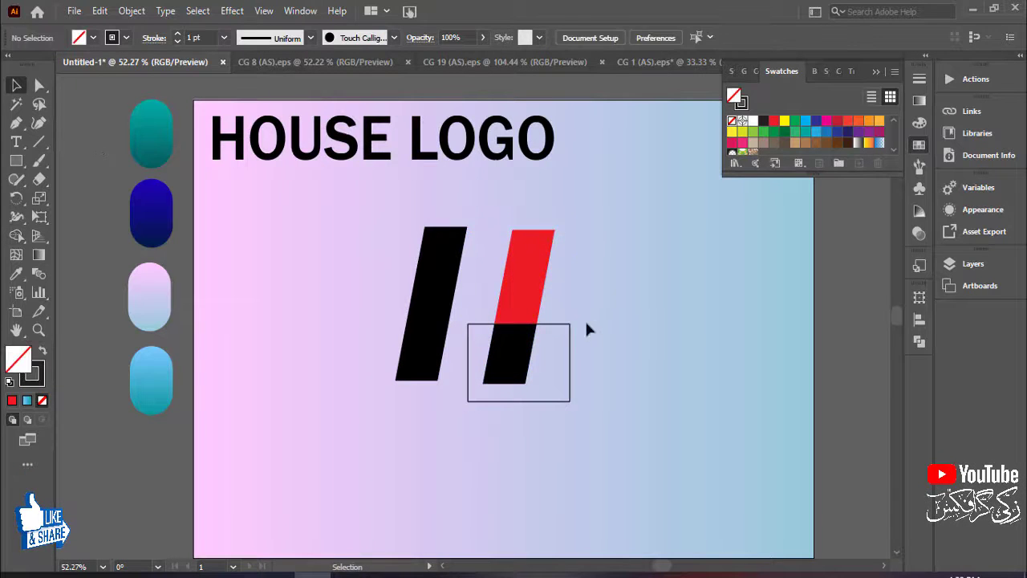
- Delete the outlined rectangle and the black lower piece of the second bar
{"action": "left_click", "coordinate": [569, 378]}
{"action": "key", "text": "Delete"}
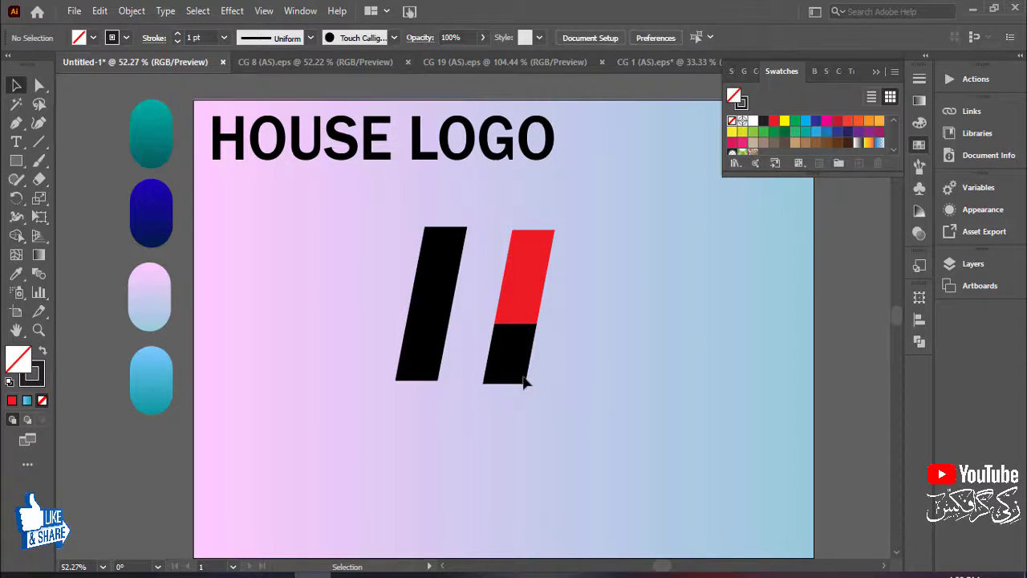
{"action": "left_click", "coordinate": [522, 377]}
{"action": "key", "text": "Delete"}
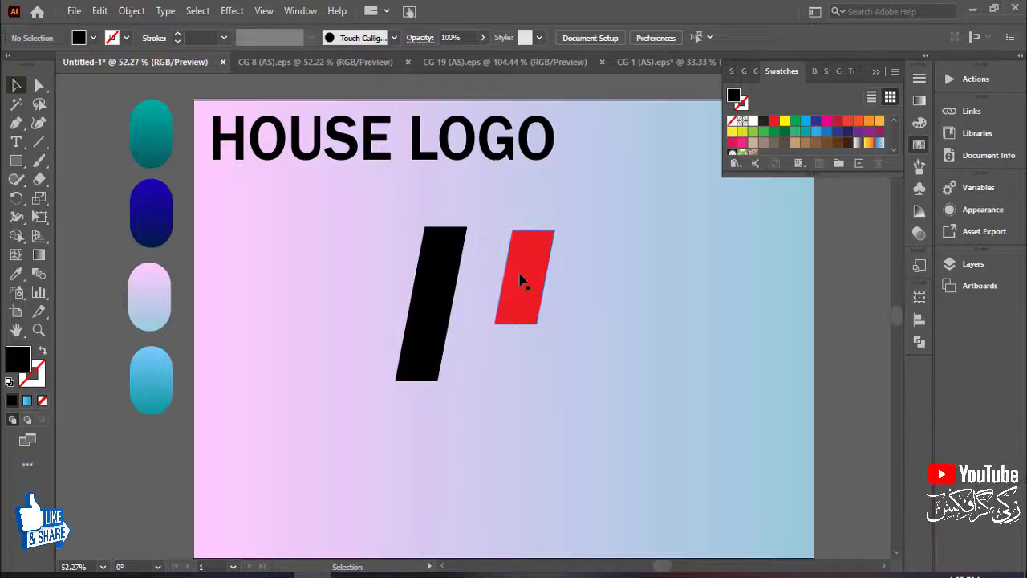
- Move the red piece left until only a narrow gap separates it from the black bar
{"action": "left_click", "coordinate": [521, 280]}
{"action": "key", "text": "Left"}
{"action": "key", "text": "Left"}
{"action": "key", "text": "Left"}
{"action": "key", "text": "Left"}
{"action": "key", "text": "Left"}
{"action": "key", "text": "Left"}
{"action": "key", "text": "Left"}
{"action": "key", "text": "Left"}
{"action": "key", "text": "Left"}
{"action": "key", "text": "Left"}
{"action": "key", "text": "Left"}
{"action": "key", "text": "Left"}
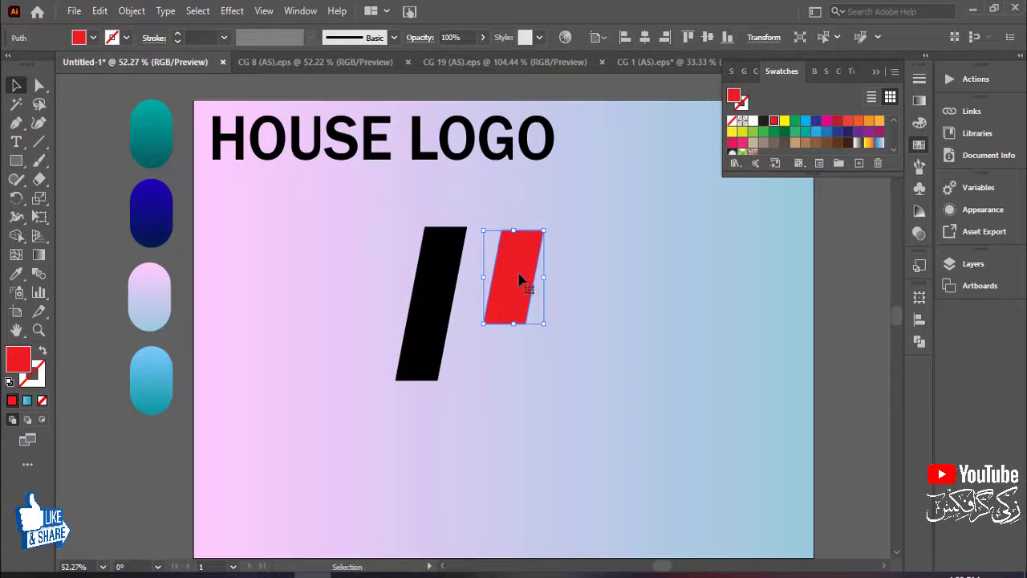
{"action": "left_click_drag", "start_coordinate": [520, 279], "coordinate": [496, 276]}
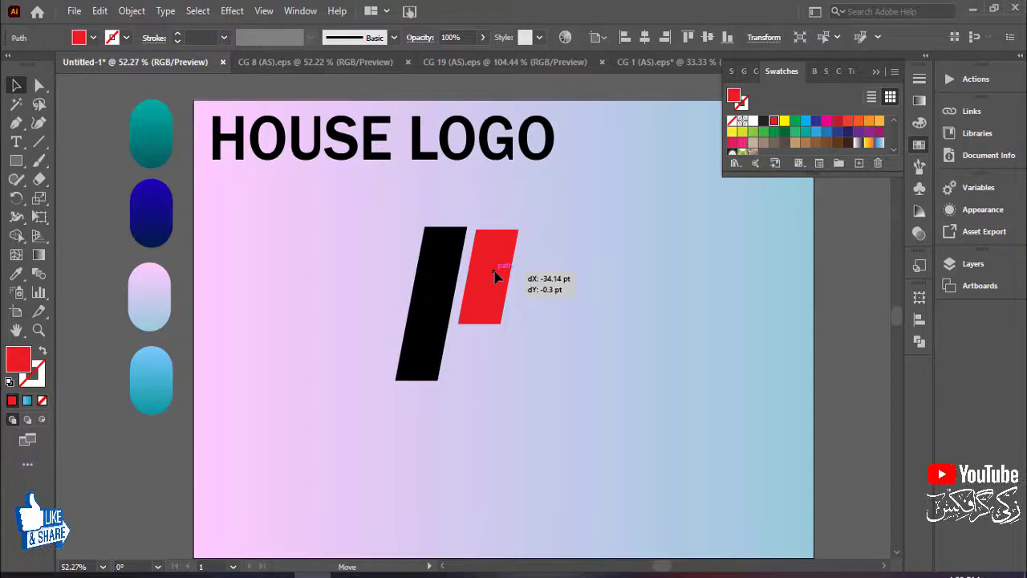
{"action": "left_click_drag", "start_coordinate": [500, 278], "coordinate": [500, 277]}
{"action": "left_click", "coordinate": [618, 269]}
- Align the top edges of the black bar and the red piece
{"action": "left_click_drag", "start_coordinate": [607, 247], "coordinate": [455, 287]}
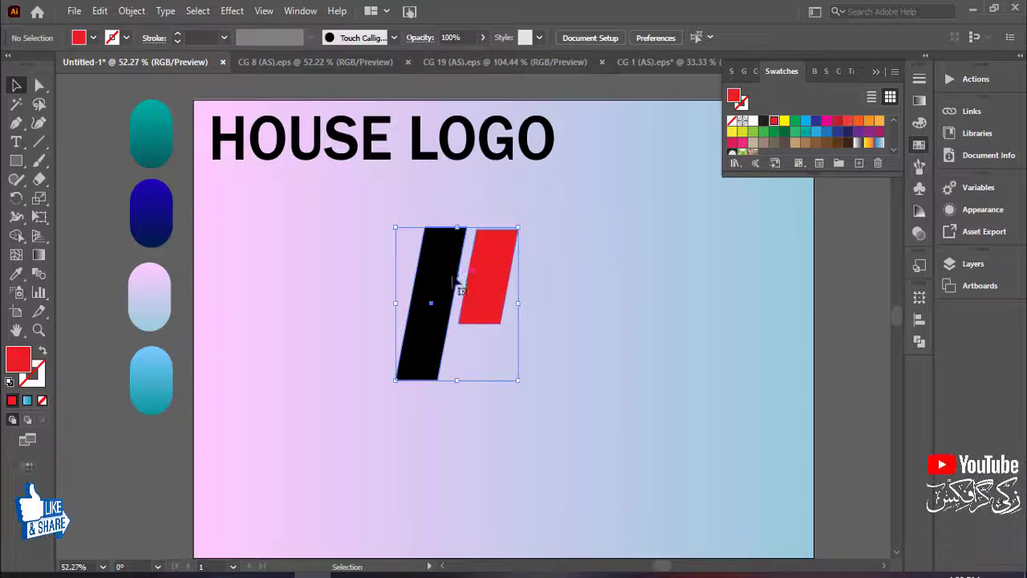
{"action": "left_click", "coordinate": [686, 38]}
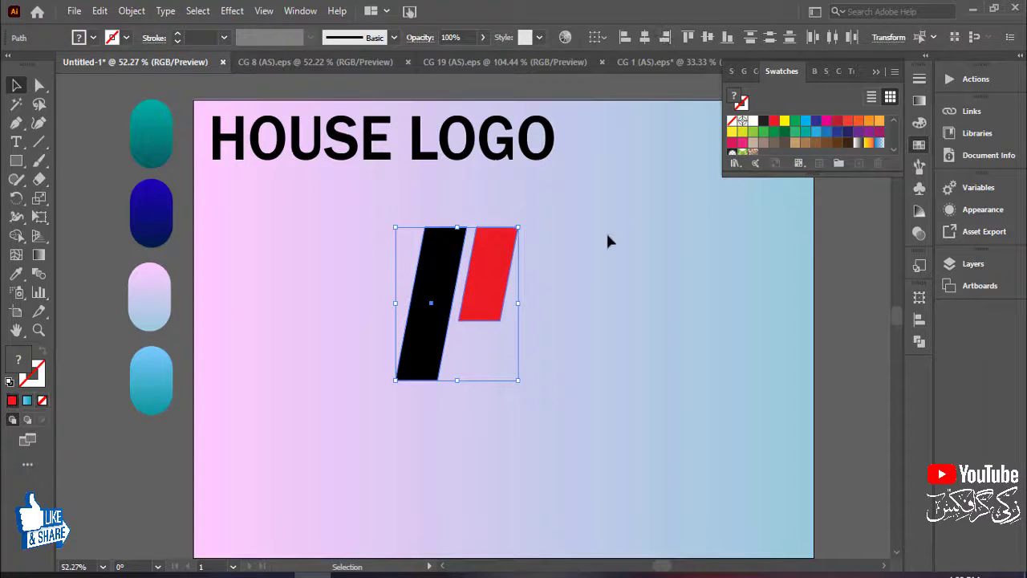
{"action": "left_click", "coordinate": [606, 228]}
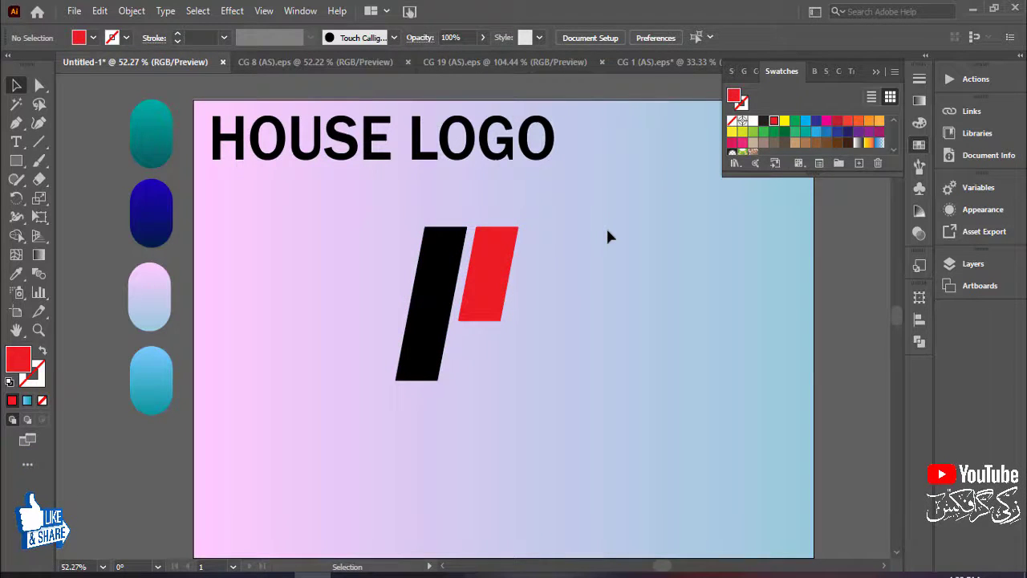
- Make a copy of the red piece reflected across the vertical axis and place it to the right of the original
{"action": "right_click", "coordinate": [500, 277]}
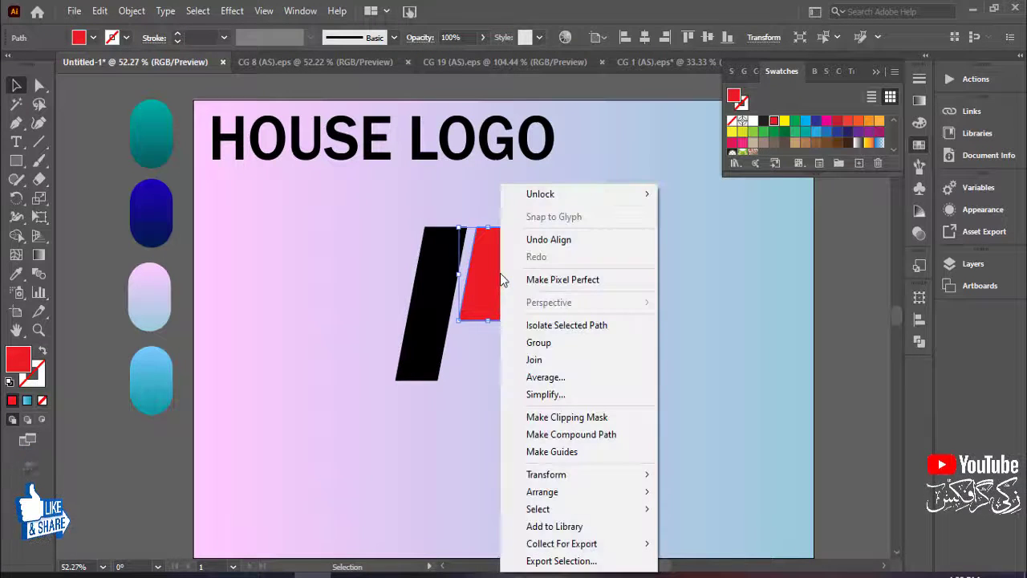
{"action": "mouse_move", "coordinate": [591, 477]}
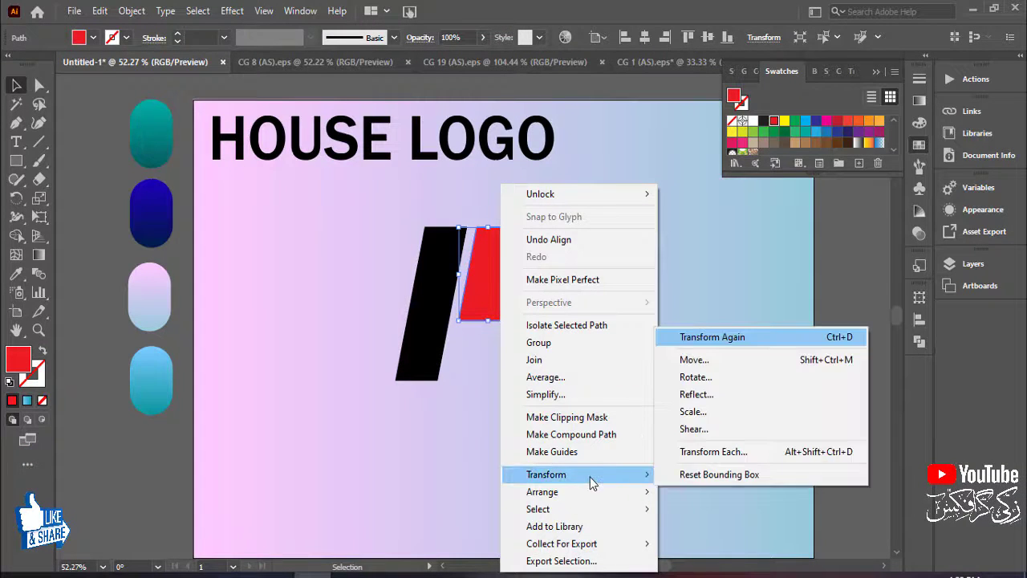
{"action": "left_click", "coordinate": [709, 394]}
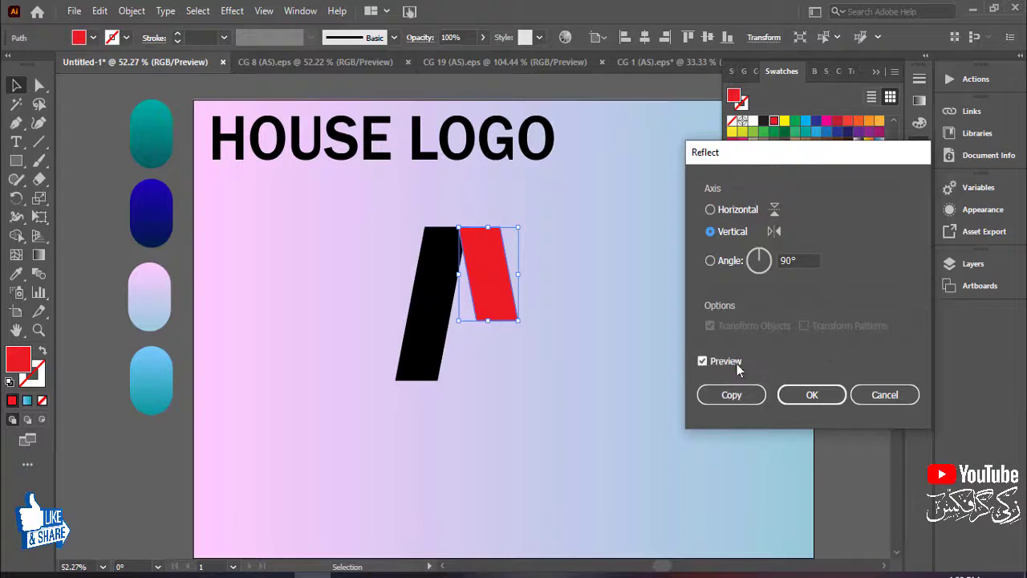
{"action": "left_click", "coordinate": [730, 394]}
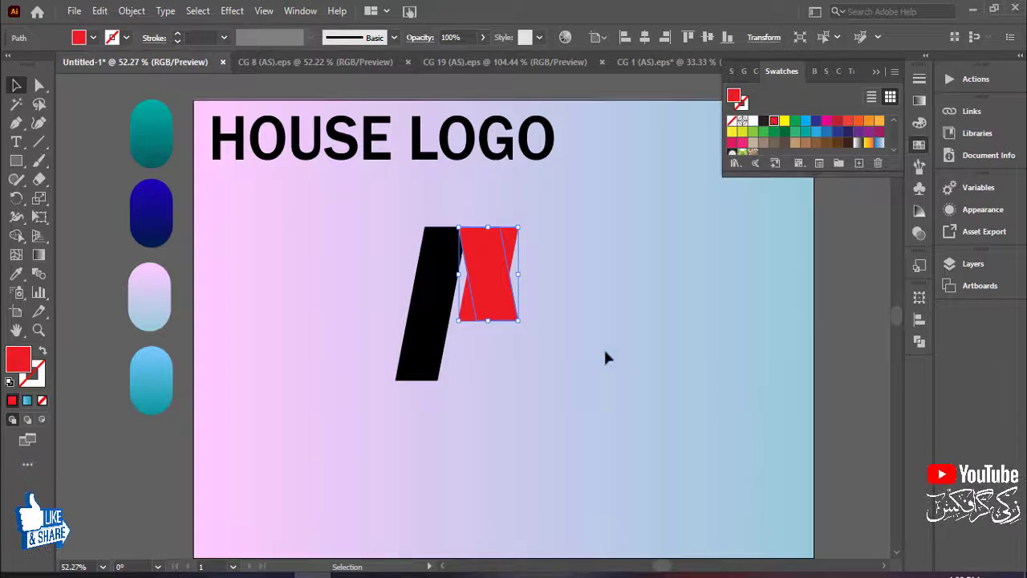
{"action": "left_click_drag", "start_coordinate": [497, 308], "coordinate": [608, 318]}
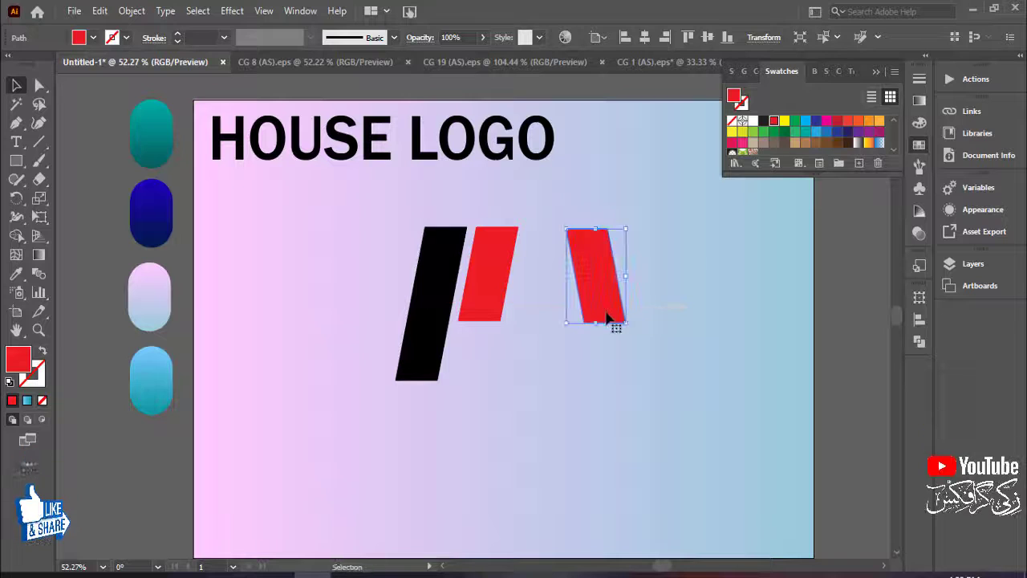
- Draw a rectangle over the lower part of the mirrored red piece and give it no fill with a black outline
{"action": "left_click", "coordinate": [17, 161]}
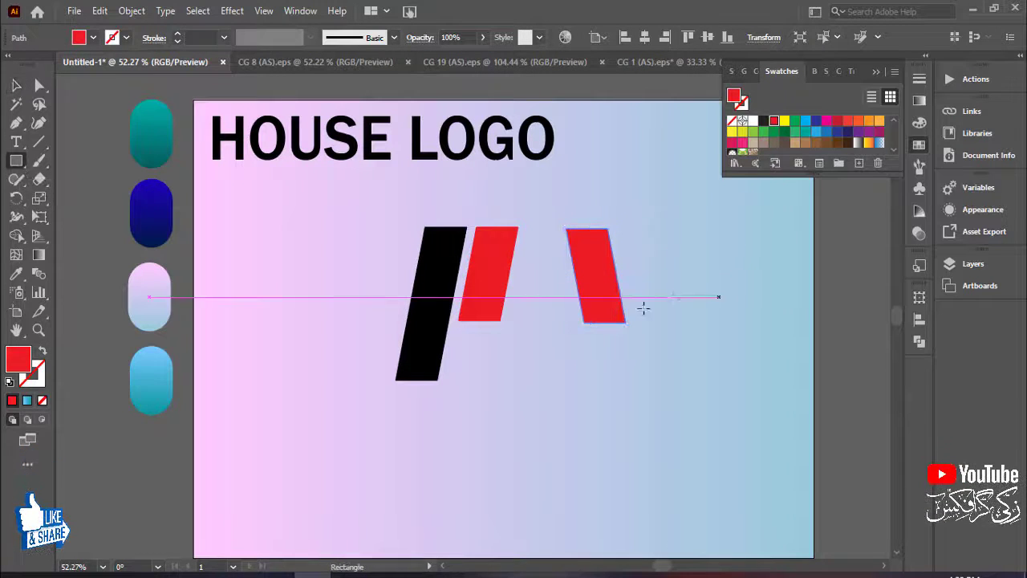
{"action": "left_click_drag", "start_coordinate": [566, 281], "coordinate": [671, 342]}
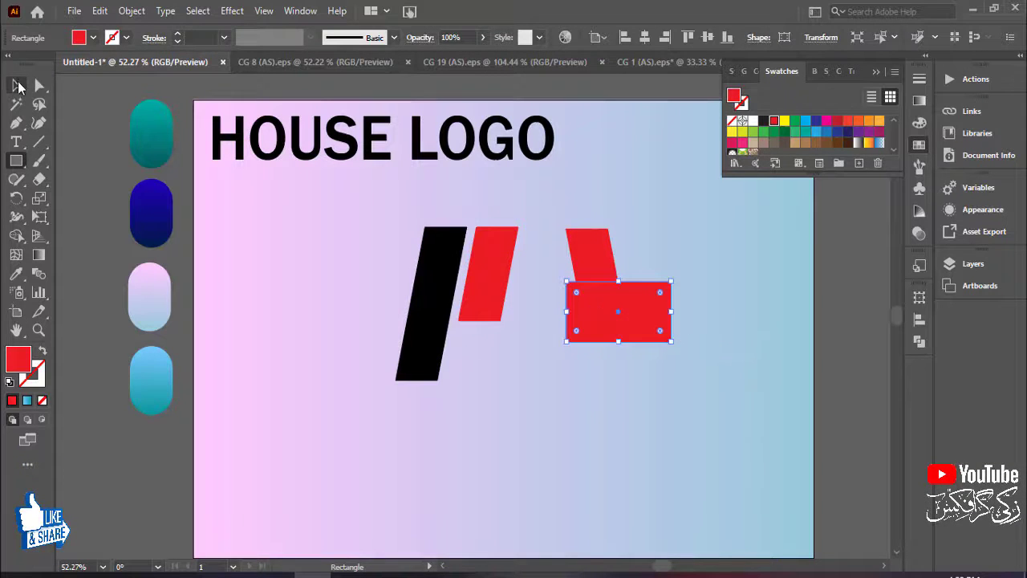
{"action": "left_click", "coordinate": [17, 86]}
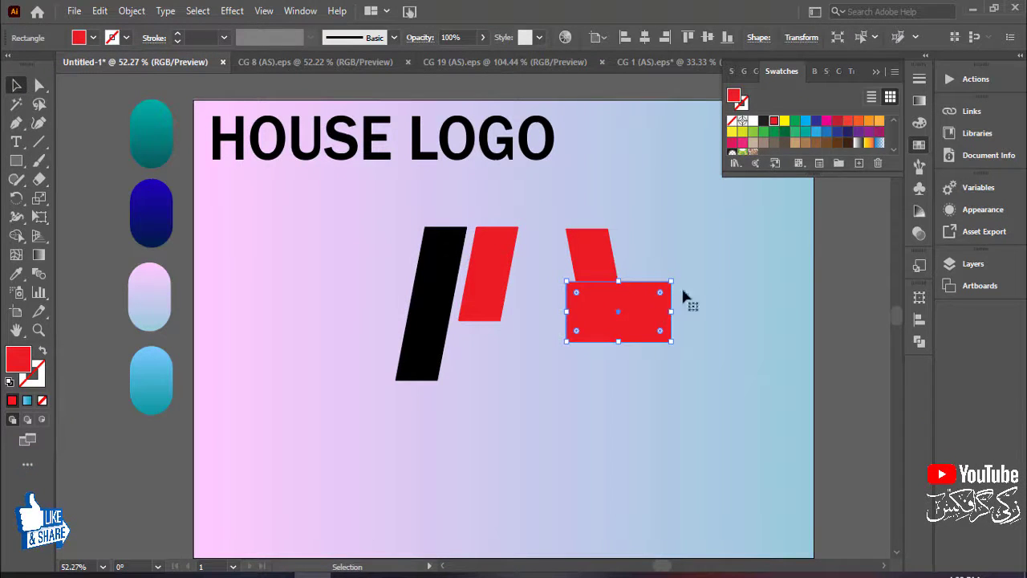
{"action": "left_click", "coordinate": [732, 122]}
{"action": "left_click", "coordinate": [764, 126]}
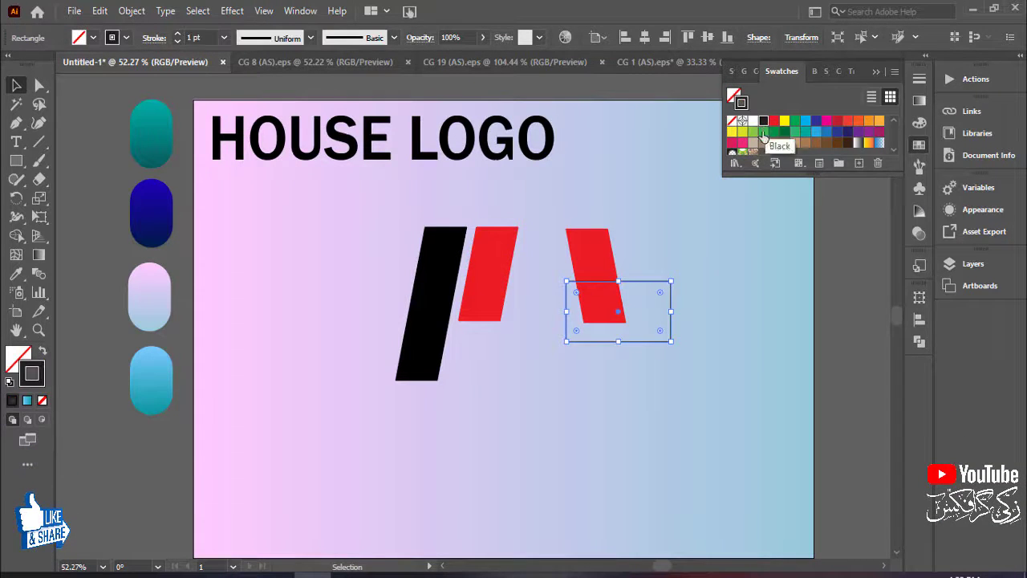
- Split the mirrored red piece along the rectangle's upper edge with Shape Builder, filling the upper part red
{"action": "left_click_drag", "start_coordinate": [715, 242], "coordinate": [580, 329]}
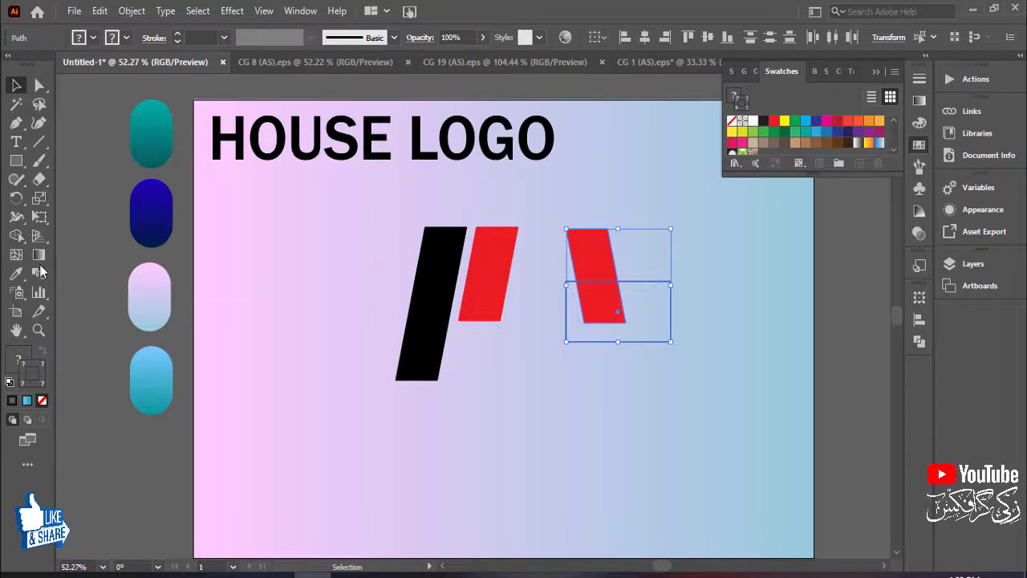
{"action": "left_click", "coordinate": [16, 237]}
{"action": "left_click", "coordinate": [582, 258]}
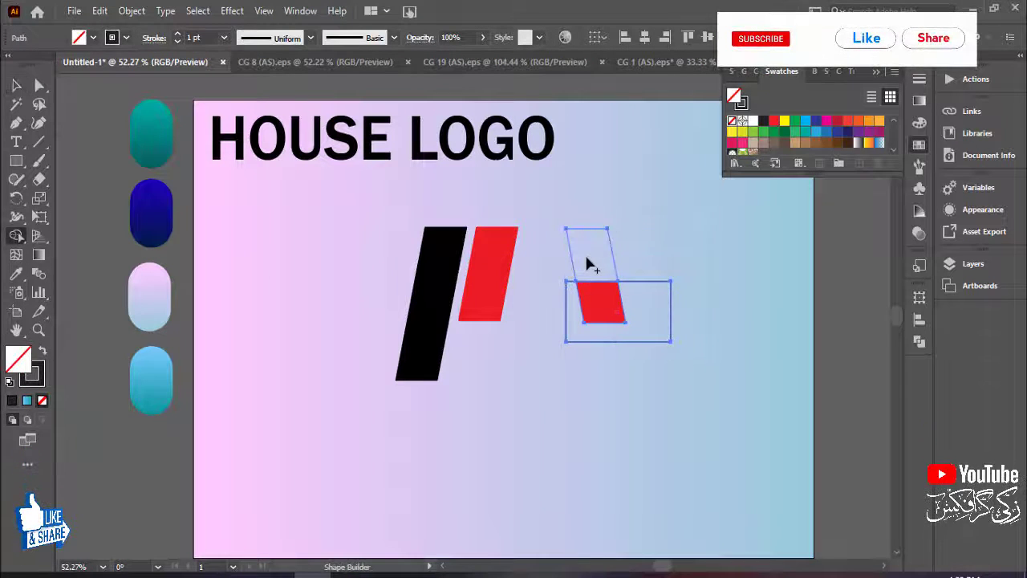
{"action": "left_click", "coordinate": [774, 120]}
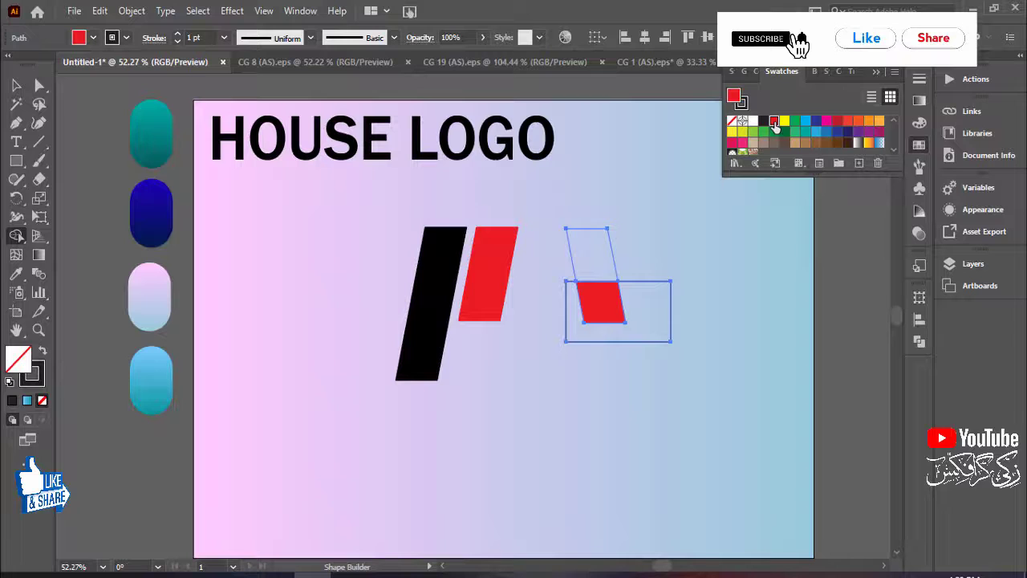
{"action": "left_click", "coordinate": [598, 262]}
{"action": "key", "text": "v"}
- Delete the outlined rectangle together with the lower part of the mirrored red piece
{"action": "left_click", "coordinate": [691, 350]}
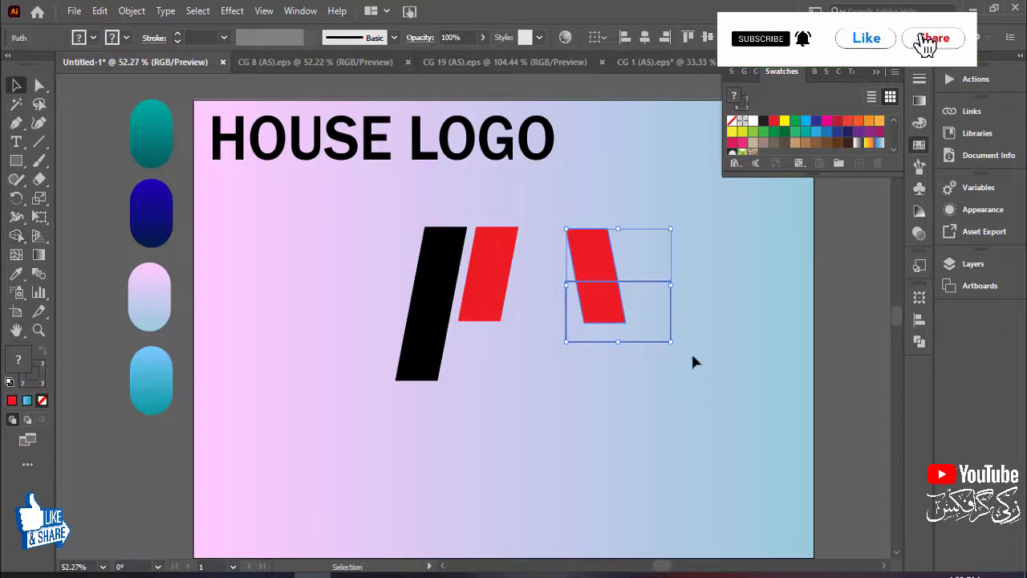
{"action": "left_click", "coordinate": [577, 341]}
{"action": "key", "text": "Delete"}
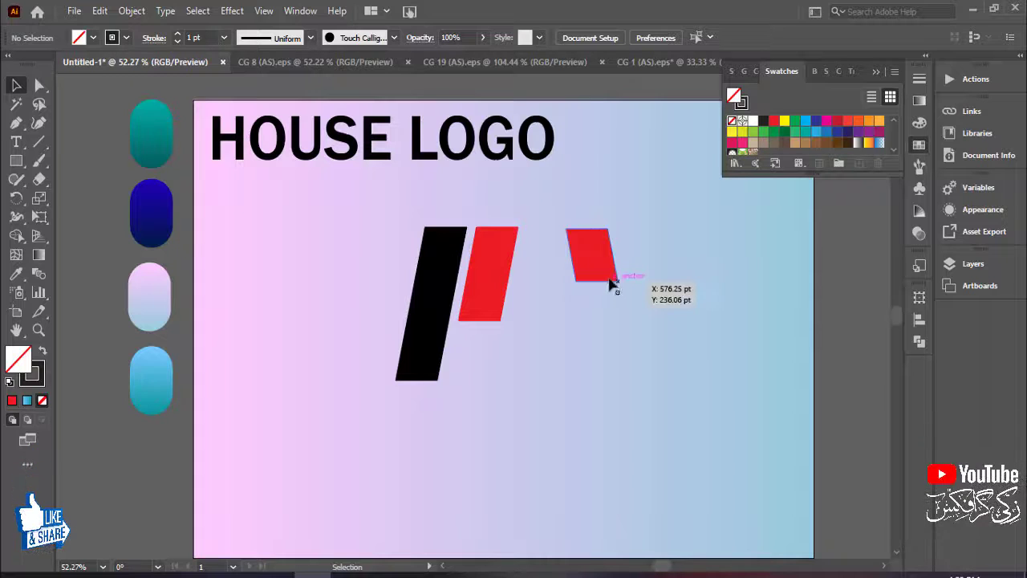
- Align the top edges of the two red pieces and move the short one left until it touches the longer one
{"action": "left_click_drag", "start_coordinate": [657, 244], "coordinate": [490, 277]}
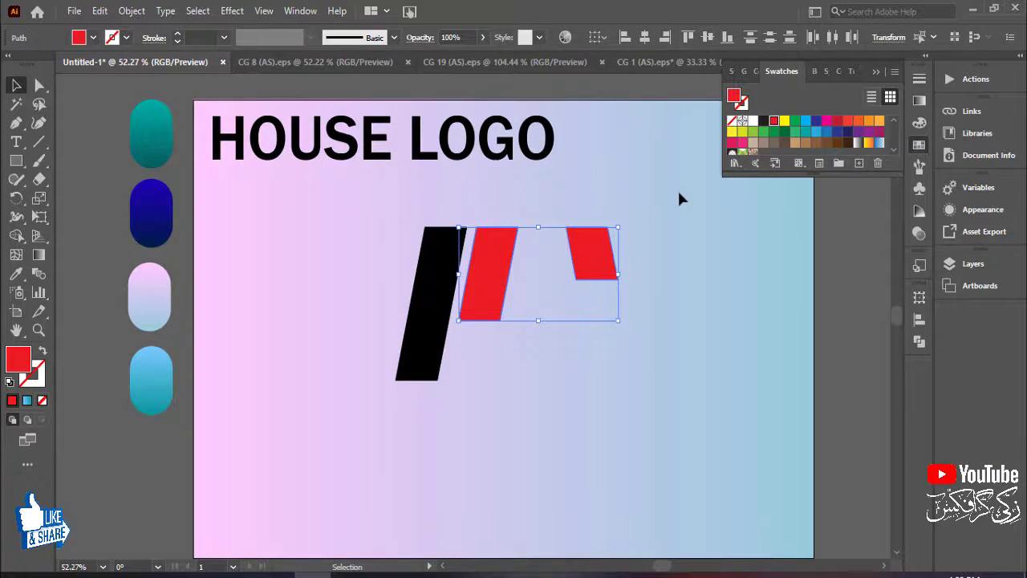
{"action": "left_click", "coordinate": [647, 215]}
{"action": "left_click_drag", "start_coordinate": [607, 270], "coordinate": [554, 269]}
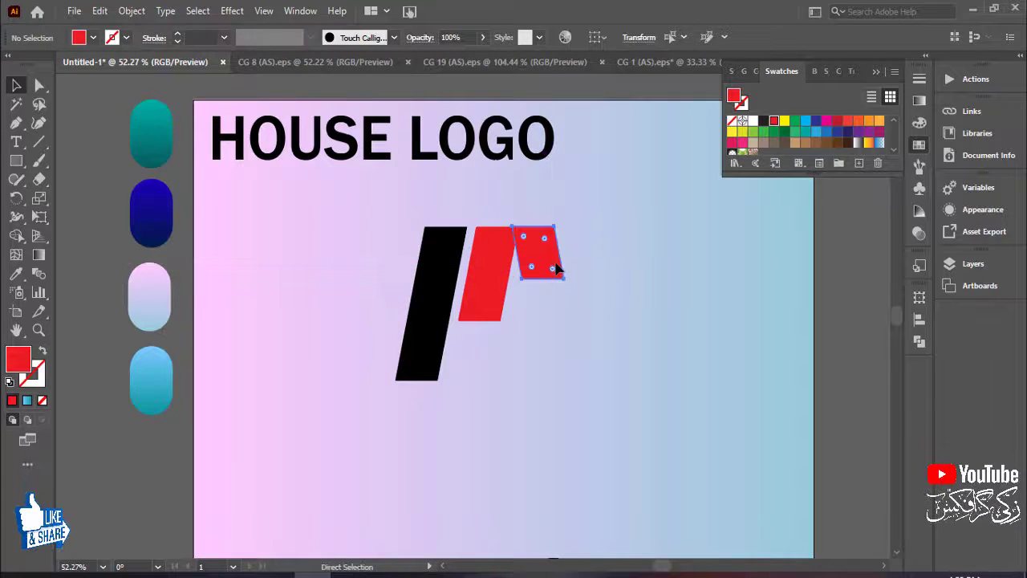
{"action": "left_click", "coordinate": [618, 275]}
{"action": "left_click", "coordinate": [551, 270]}
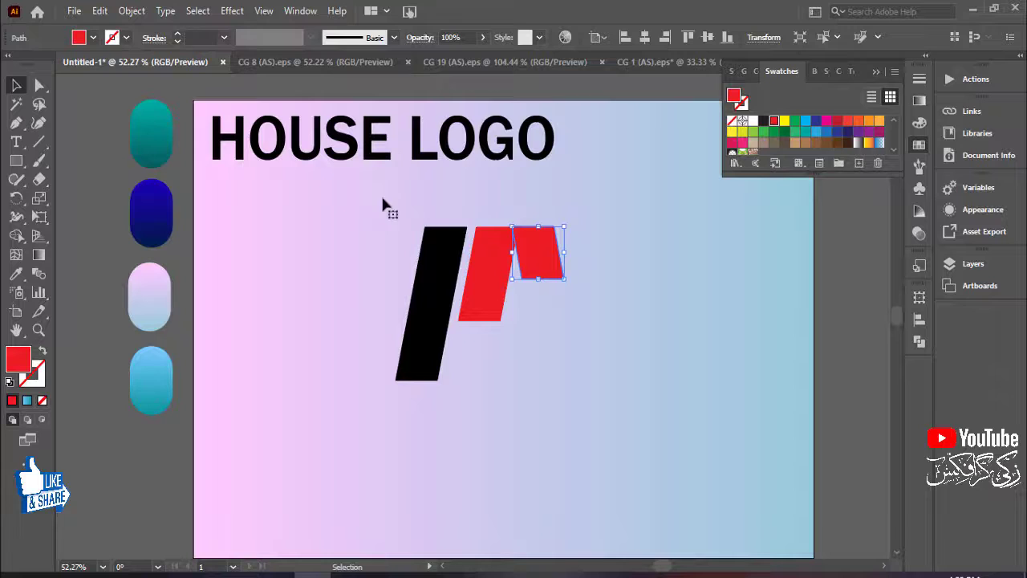
- Shift the two bottom anchor points of the short red piece to the right to increase its slant
{"action": "left_click", "coordinate": [40, 86]}
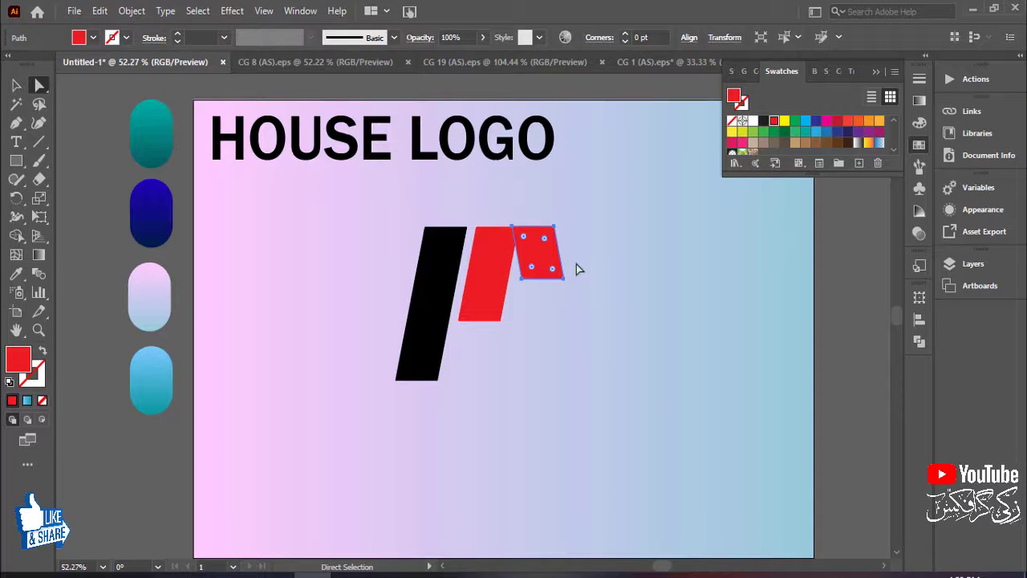
{"action": "left_click_drag", "start_coordinate": [594, 257], "coordinate": [517, 288]}
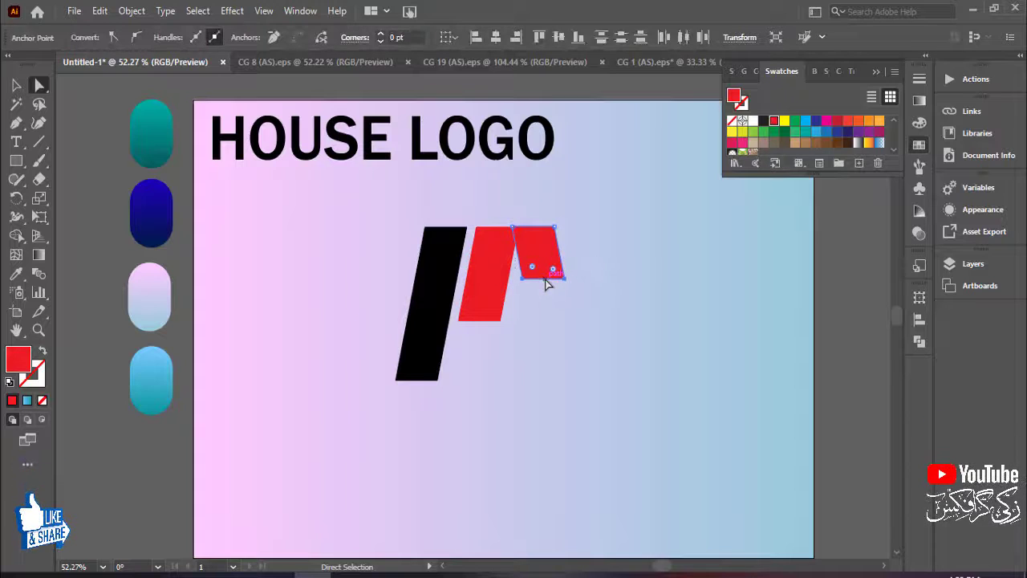
{"action": "key", "text": "shift+Right"}
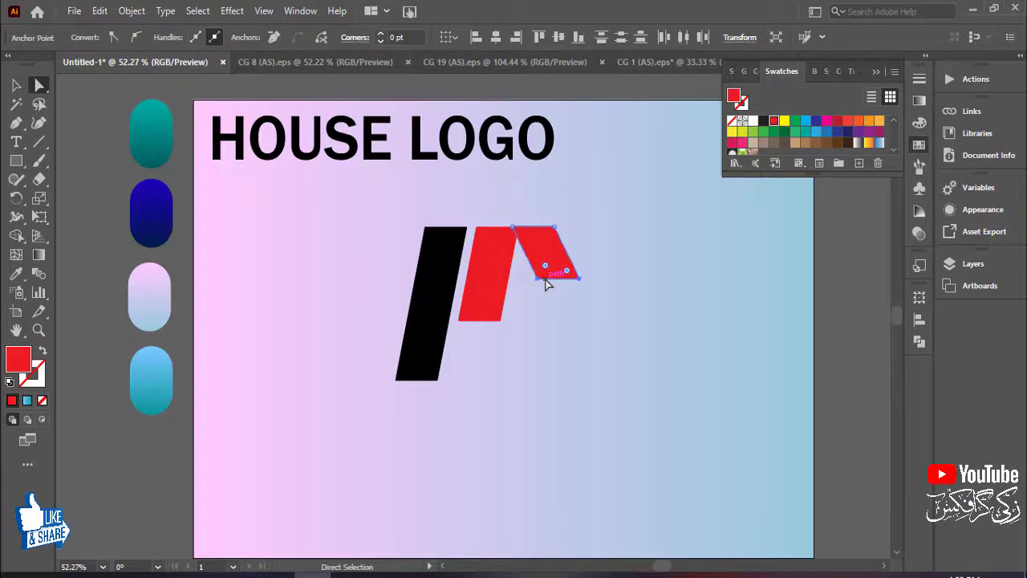
{"action": "key", "text": "v"}
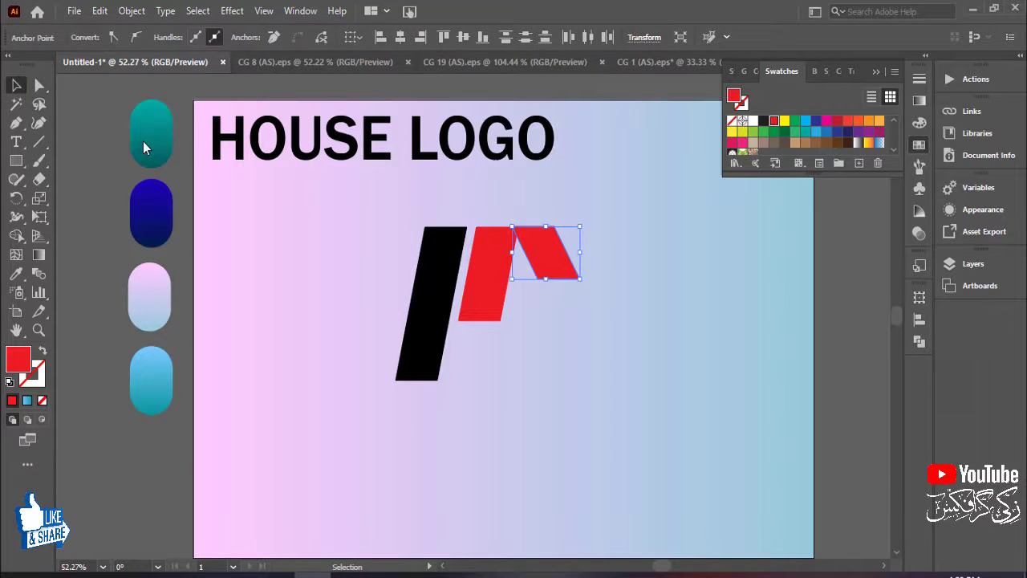
- Move the short slanted piece left so it overlaps the upper end of the longer red piece
{"action": "left_click", "coordinate": [602, 309]}
{"action": "left_click_drag", "start_coordinate": [551, 268], "coordinate": [535, 267]}
{"action": "left_click", "coordinate": [626, 290]}
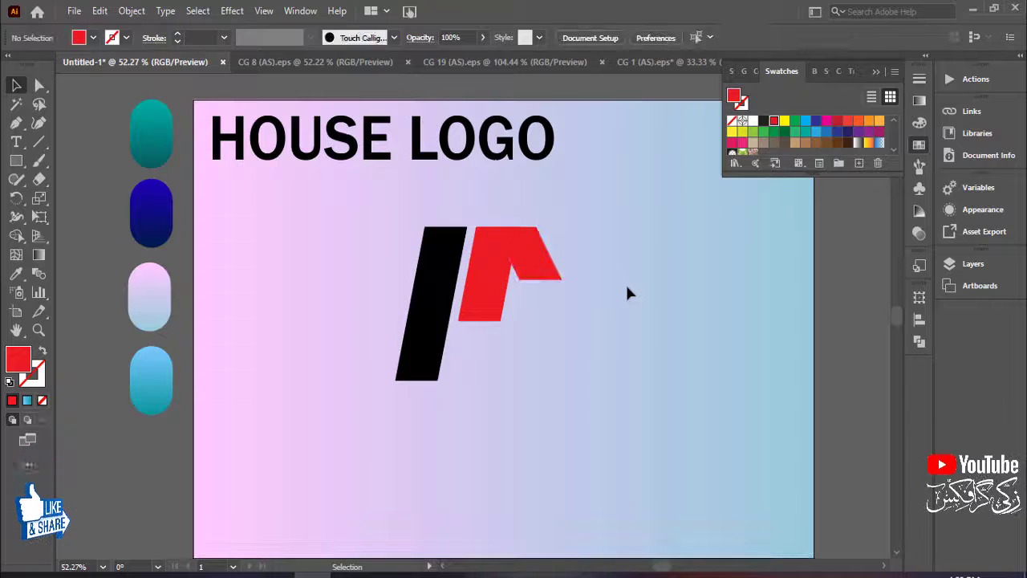
{"action": "left_click", "coordinate": [520, 255]}
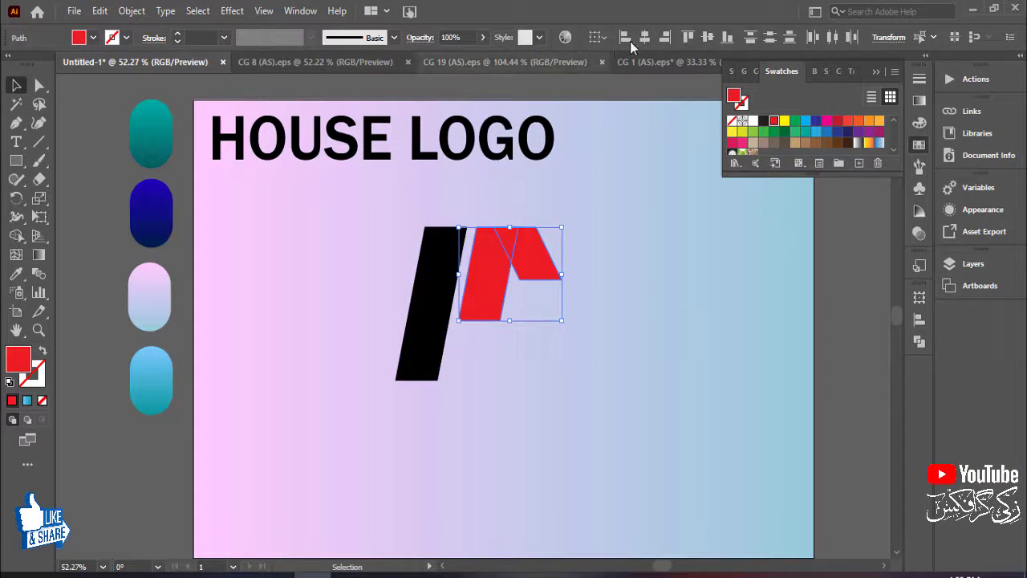
{"action": "left_click", "coordinate": [660, 258]}
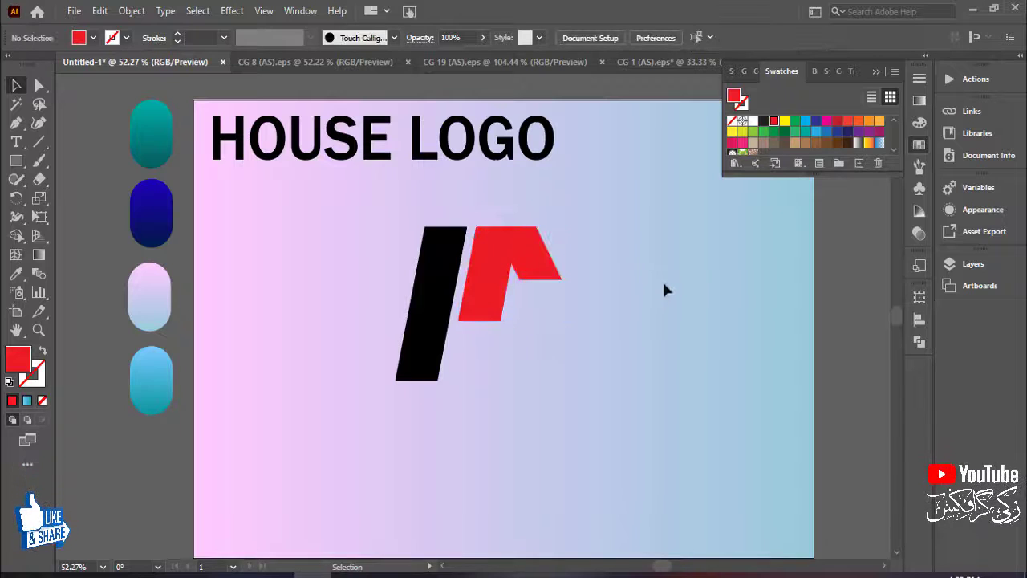
- Draw a narrow upright red rectangle beside the upper left of the black bar
{"action": "left_click_drag", "start_coordinate": [661, 298], "coordinate": [712, 301]}
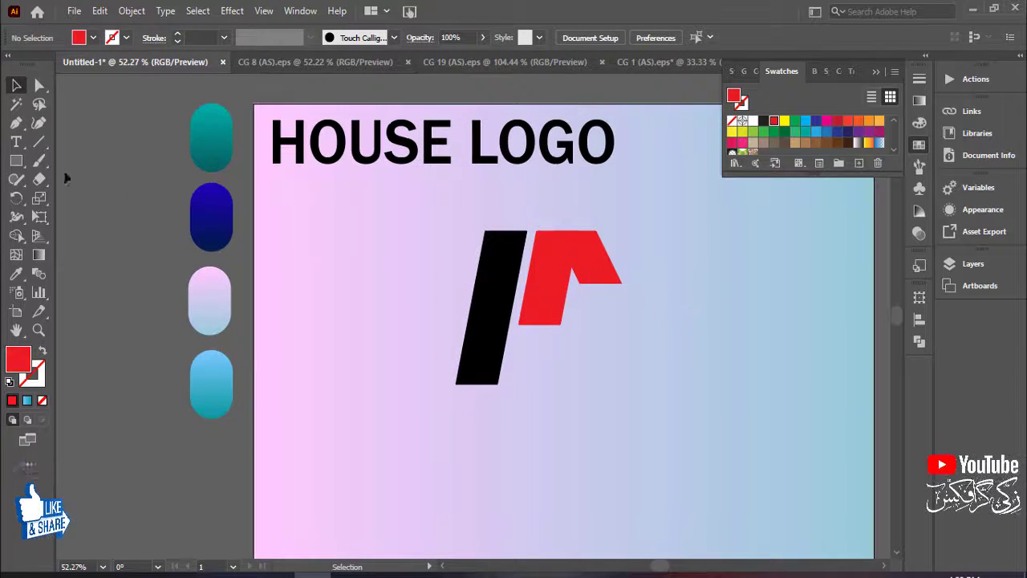
{"action": "left_click", "coordinate": [16, 162]}
{"action": "left_click_drag", "start_coordinate": [527, 383], "coordinate": [518, 463]}
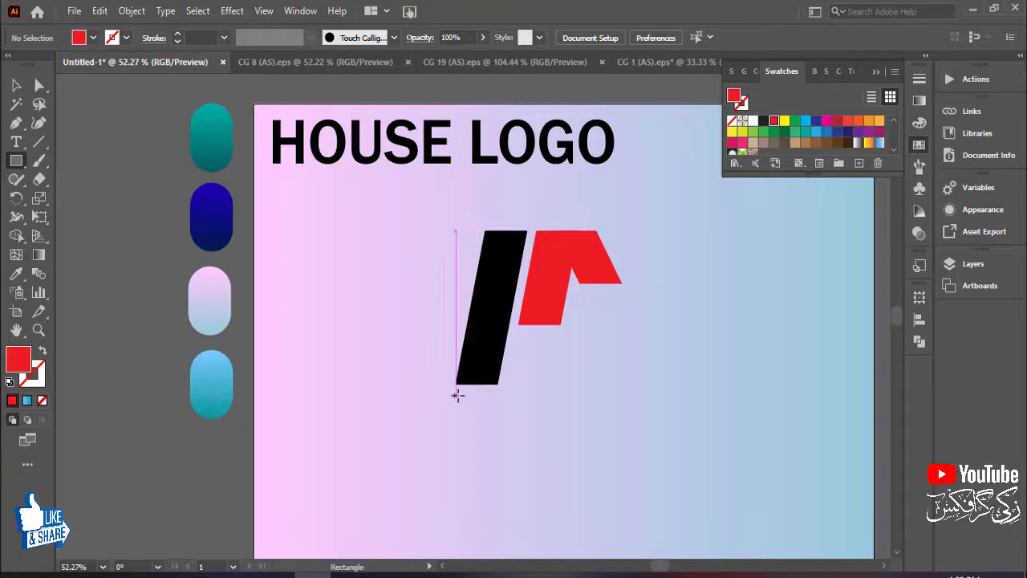
{"action": "left_click_drag", "start_coordinate": [457, 395], "coordinate": [443, 278]}
{"action": "left_click", "coordinate": [17, 86]}
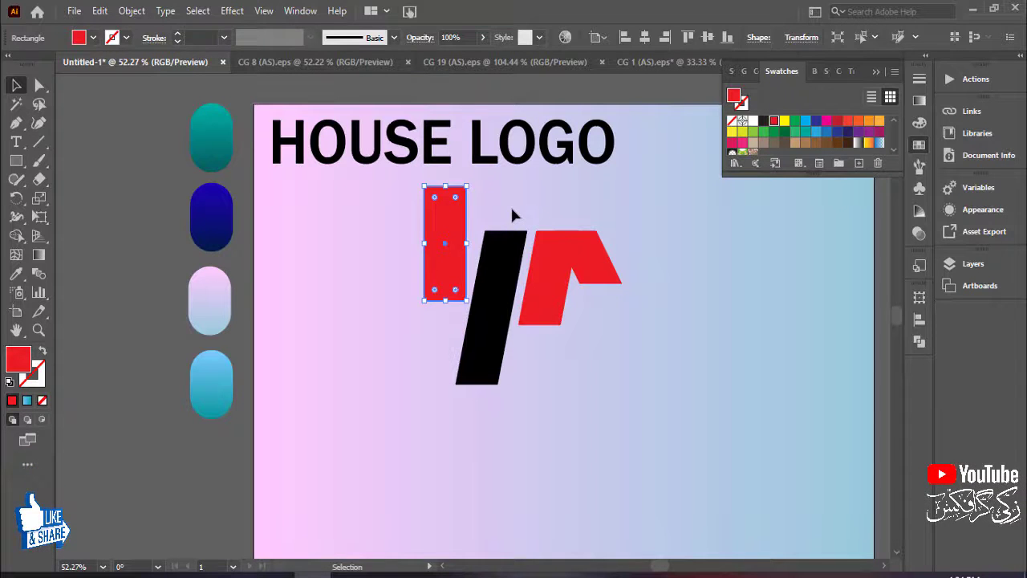
- Raise the lower-right anchor point of the new red rectangle to slant its bottom edge
{"action": "left_click", "coordinate": [514, 213]}
{"action": "left_click", "coordinate": [457, 280]}
{"action": "left_click", "coordinate": [38, 85]}
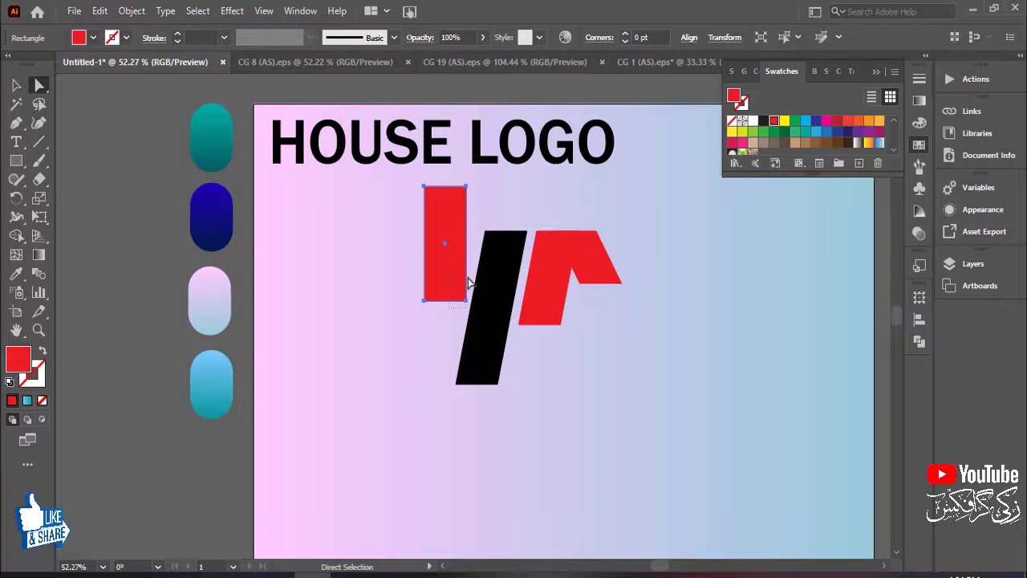
{"action": "left_click", "coordinate": [466, 301]}
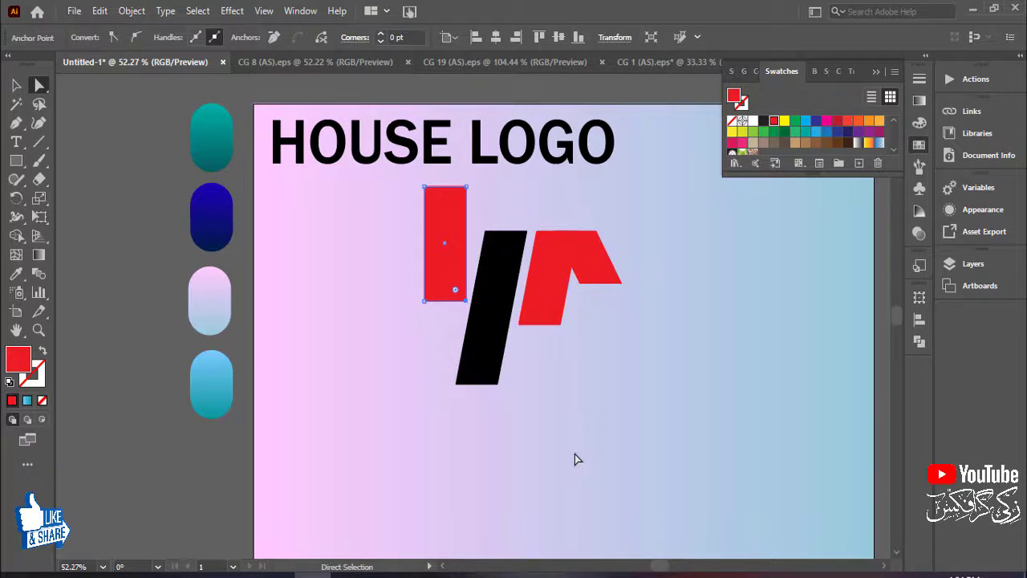
{"action": "key", "text": "Up"}
{"action": "key", "text": "Up"}
{"action": "key", "text": "Up"}
{"action": "key", "text": "Up"}
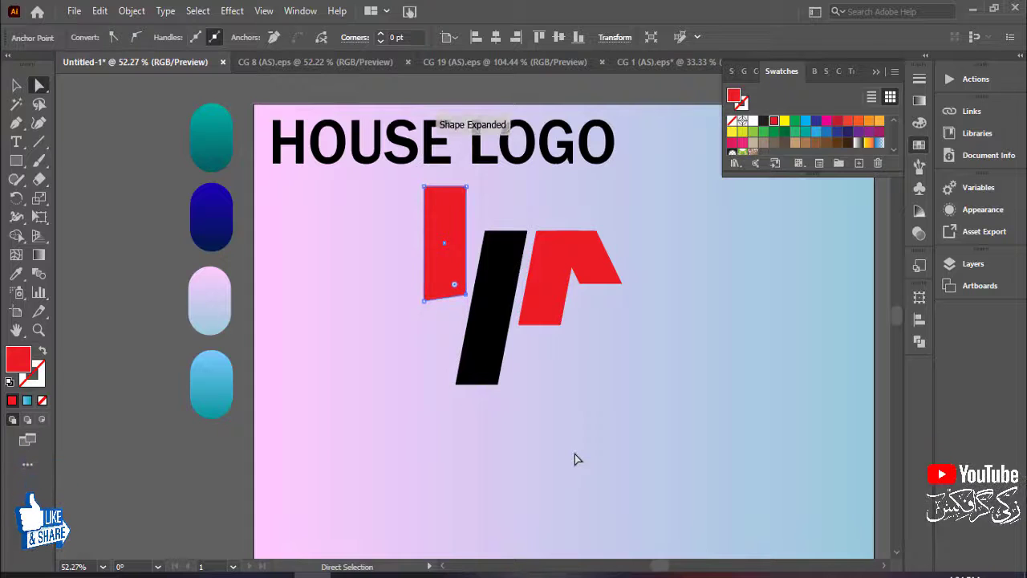
{"action": "key", "text": "Up"}
{"action": "key", "text": "Up"}
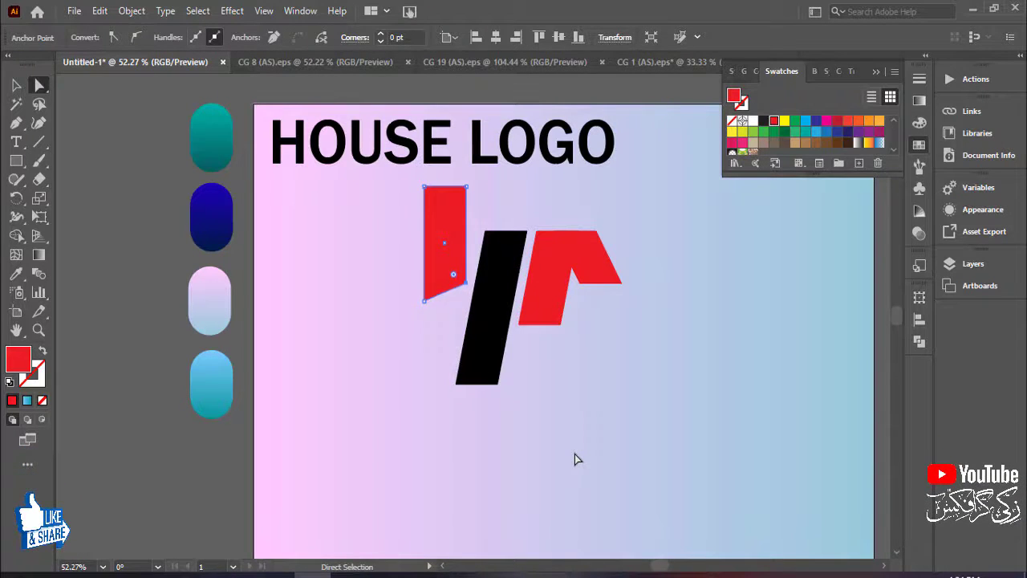
{"action": "key", "text": "Up"}
{"action": "key", "text": "Up"}
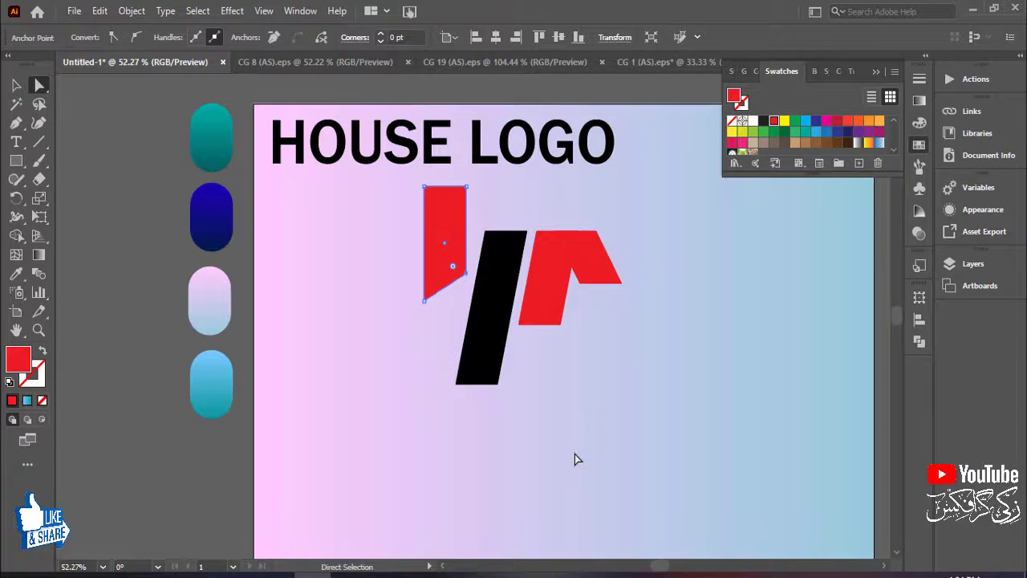